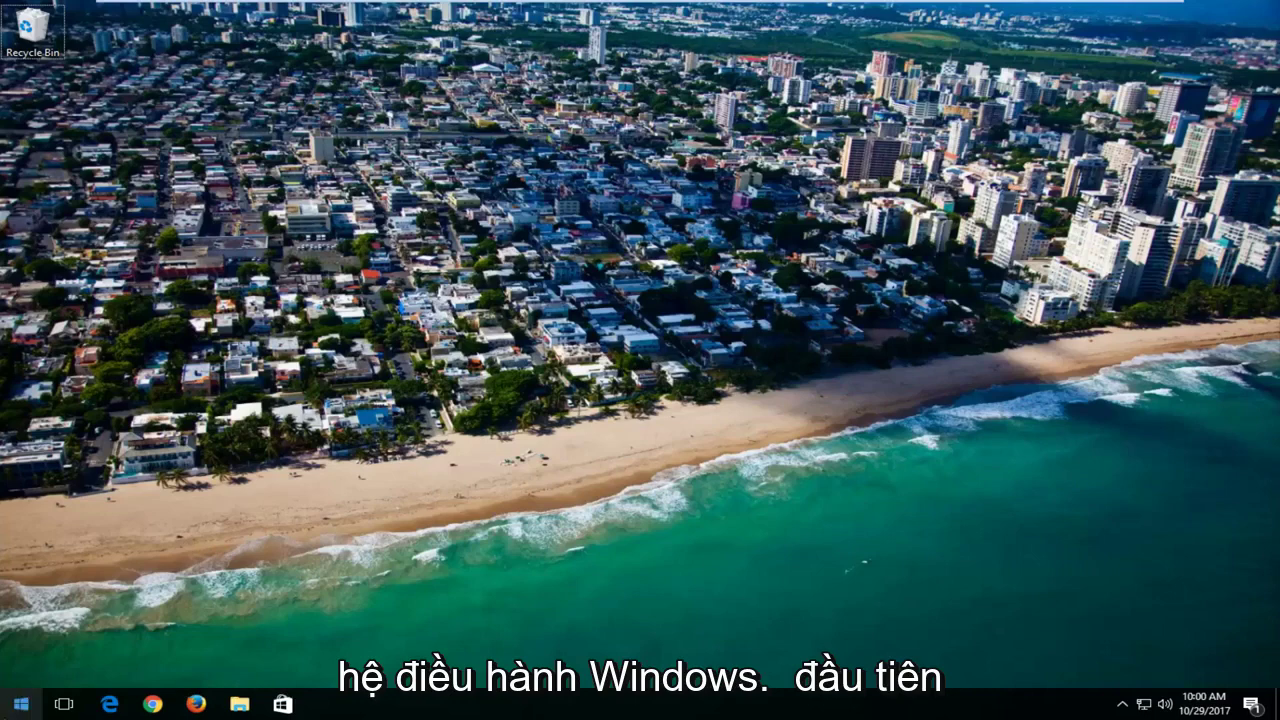
# - Open msconfig and enable Safe boot with the Network option on the Boot tab, applied
pyautogui.click(20, 704)
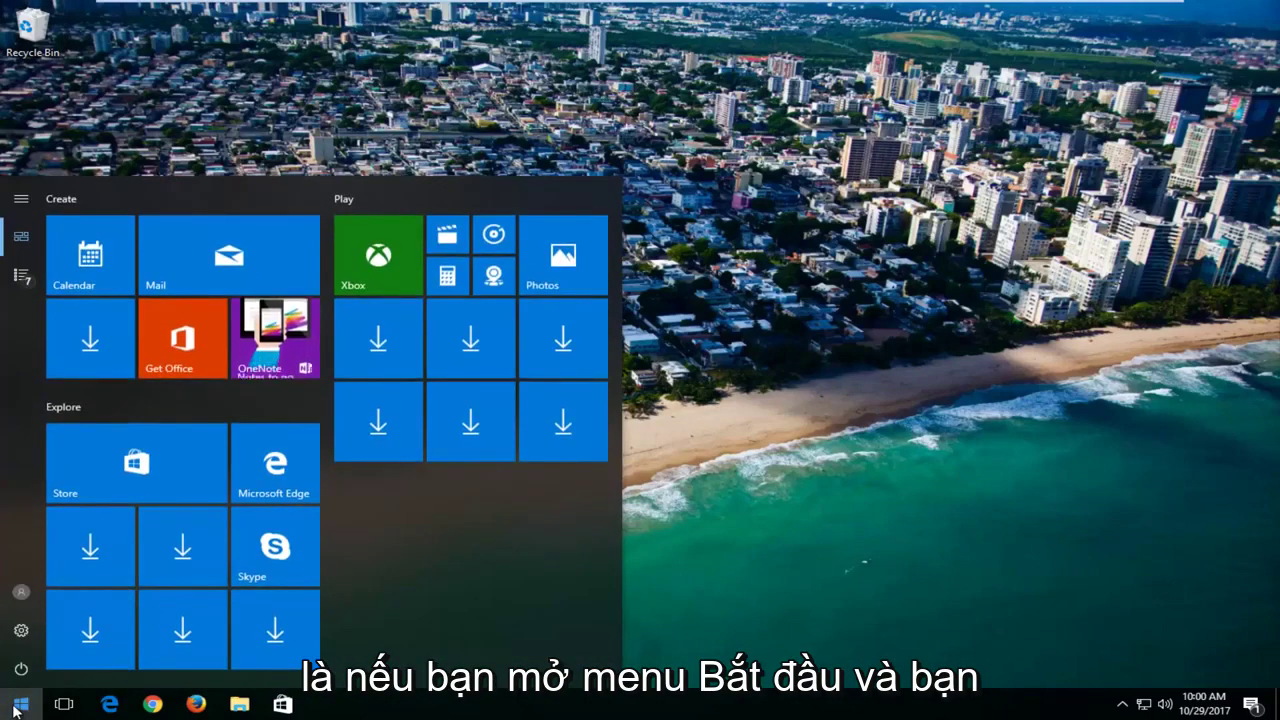
pyautogui.write('mscon')
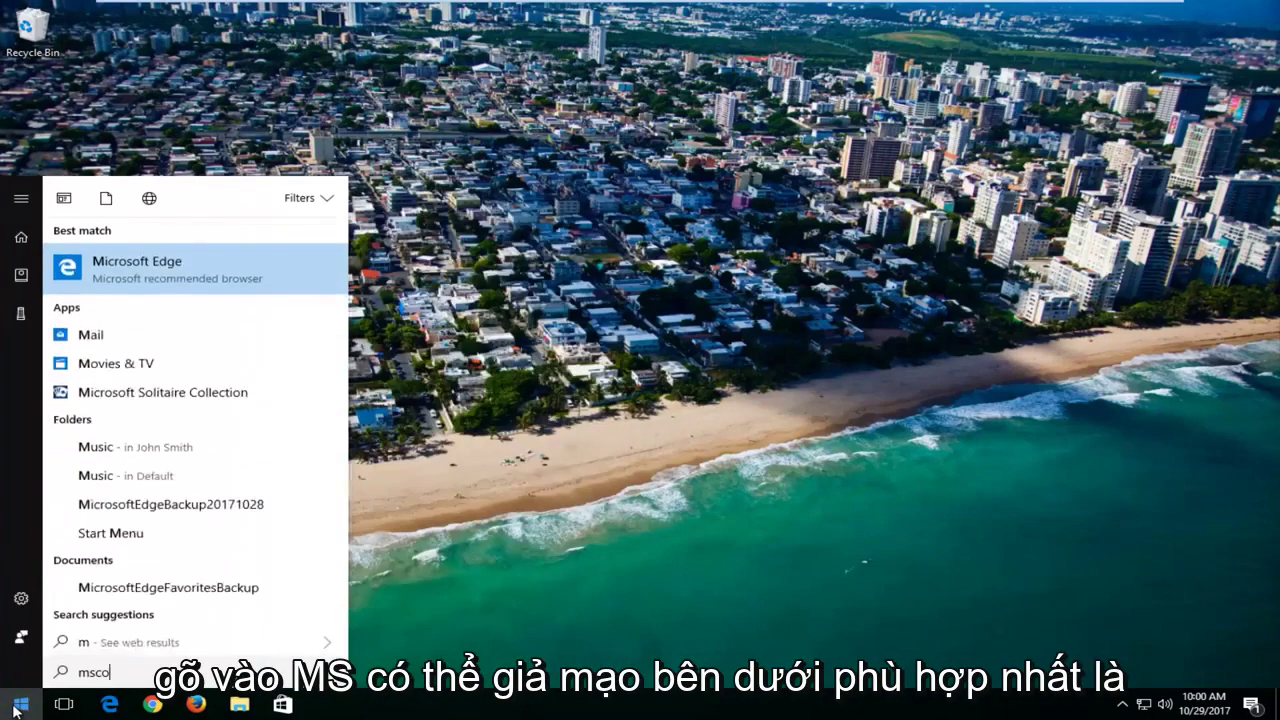
pyautogui.write('fig')
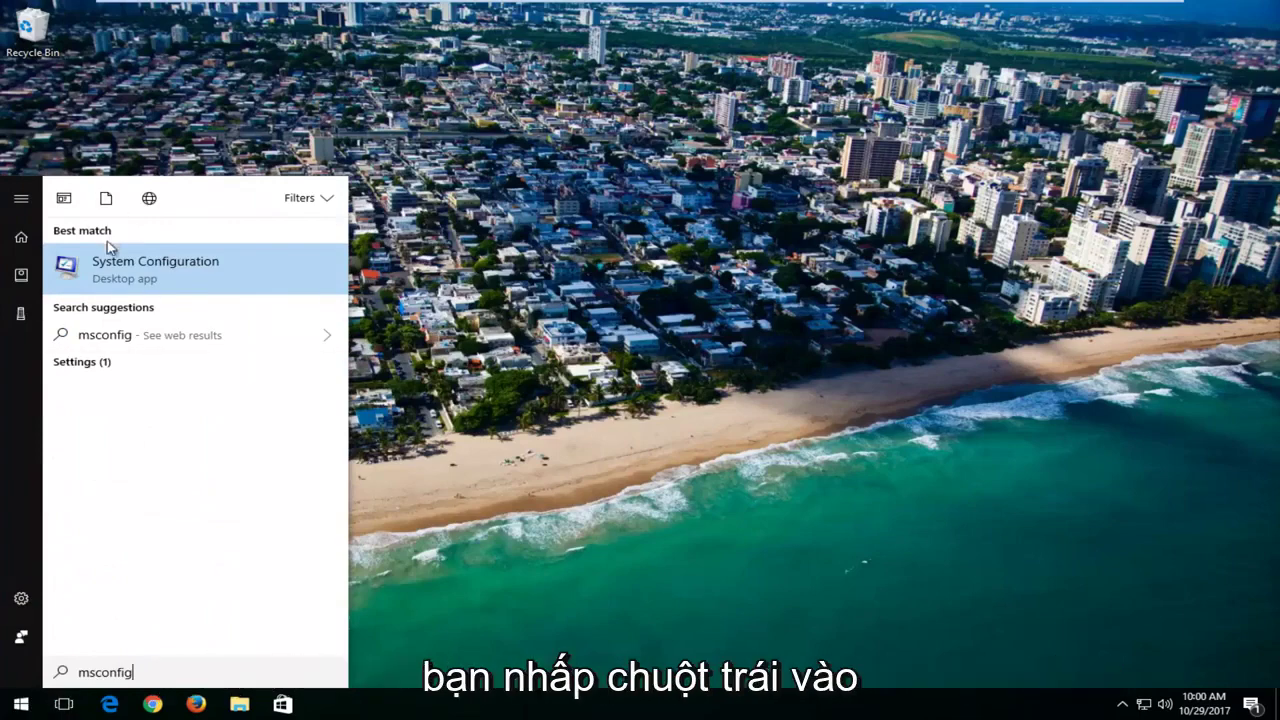
pyautogui.click(123, 268)
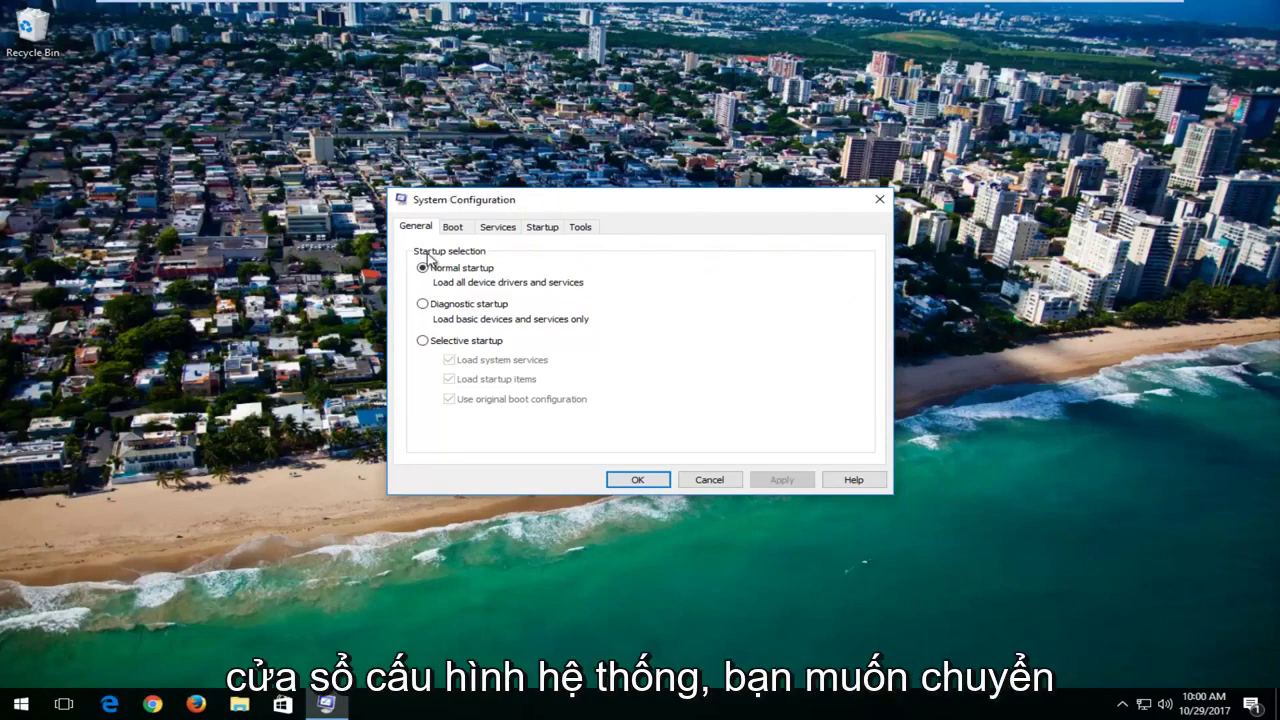
pyautogui.click(458, 230)
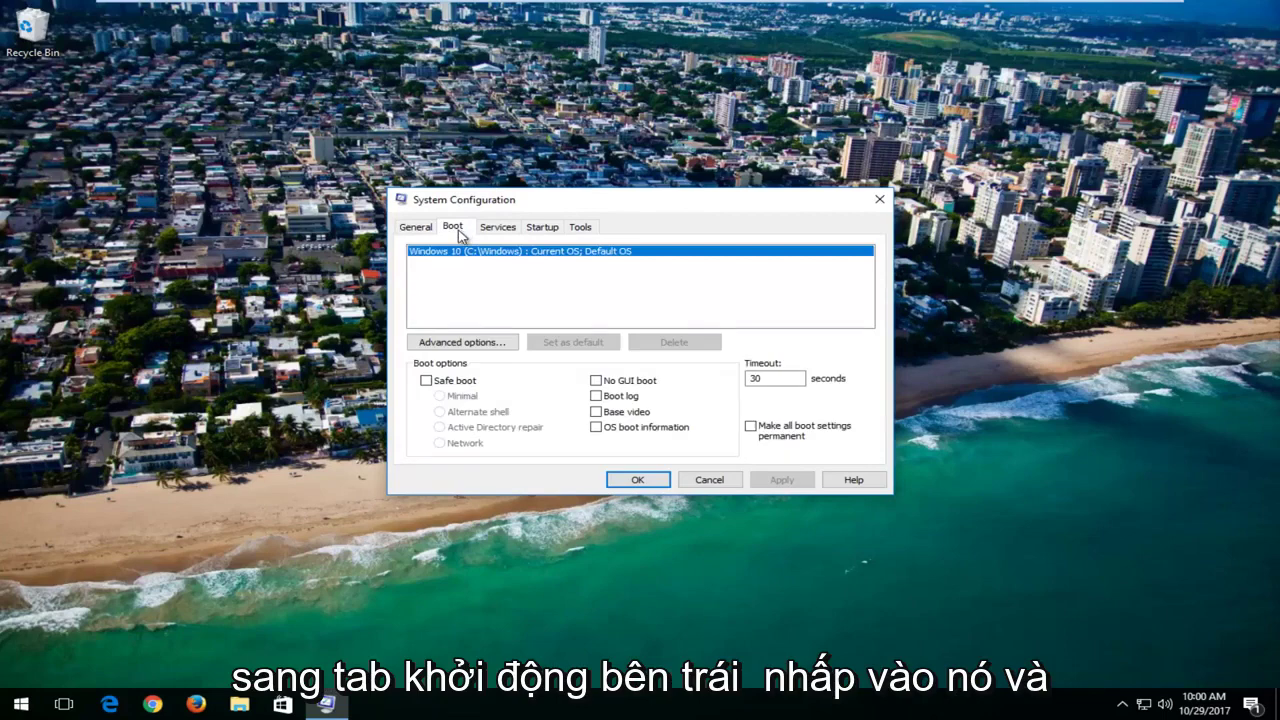
pyautogui.click(427, 381)
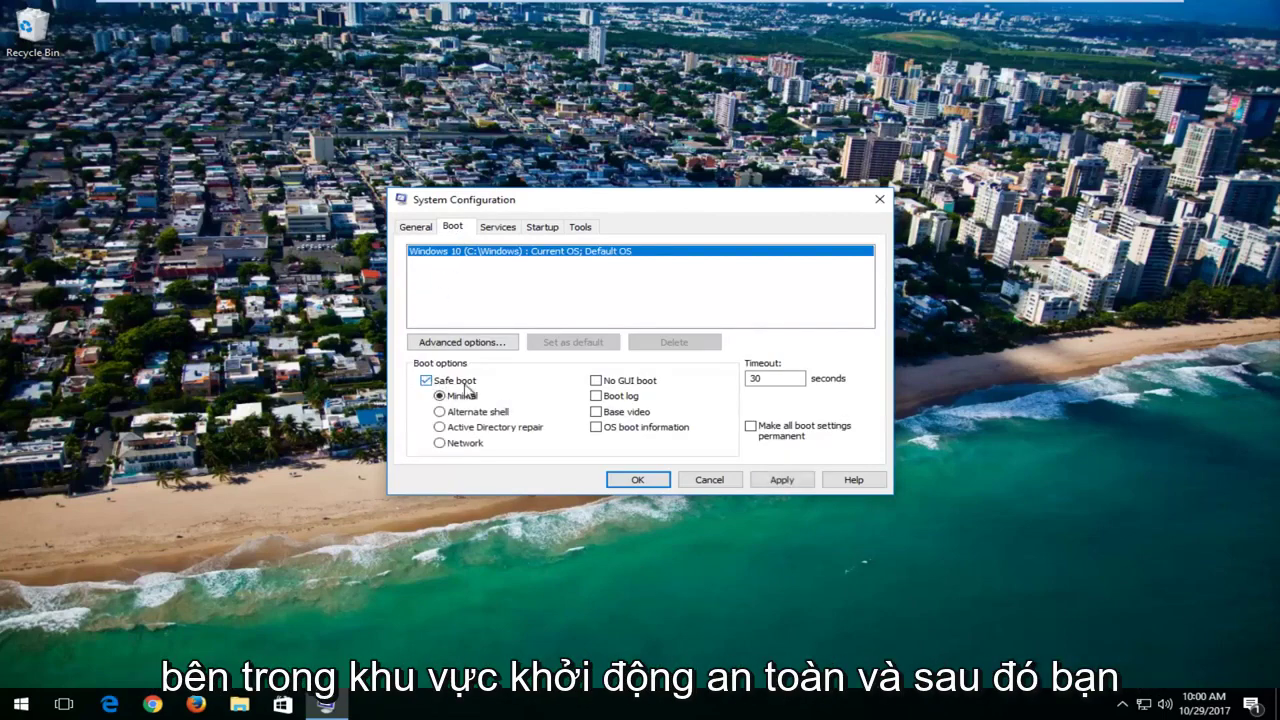
pyautogui.click(440, 443)
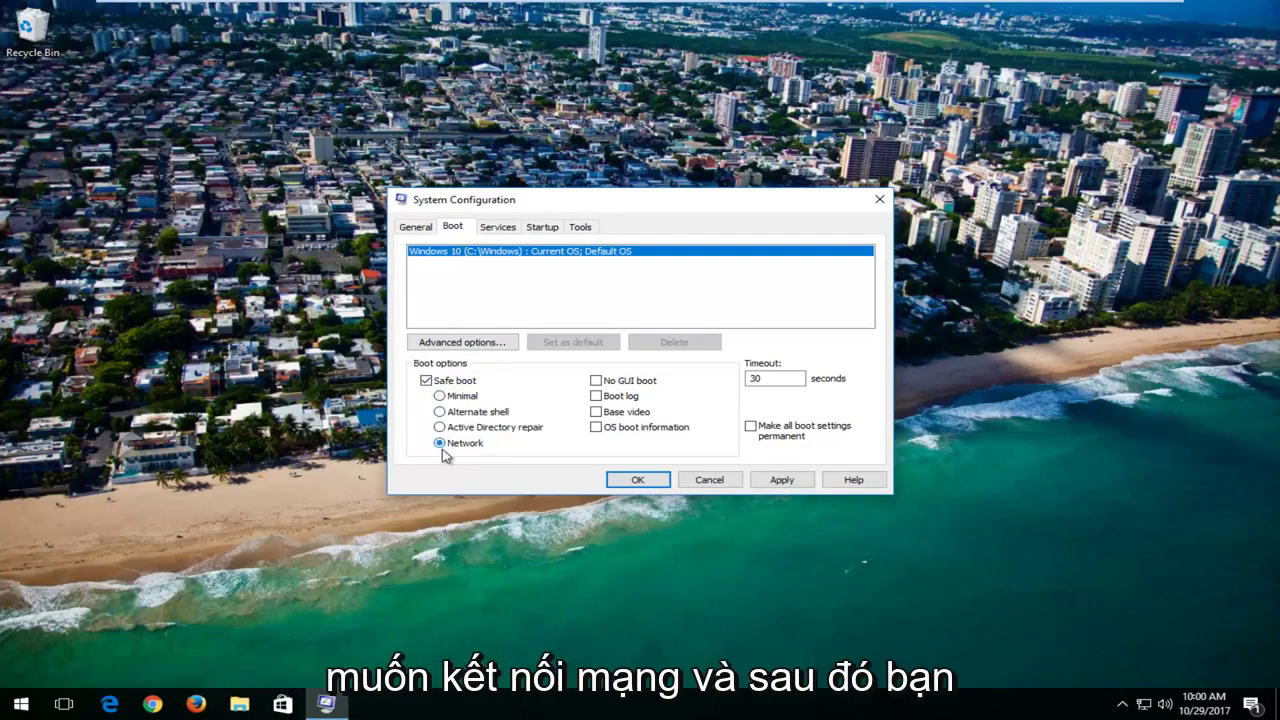
pyautogui.click(782, 480)
pyautogui.click(637, 480)
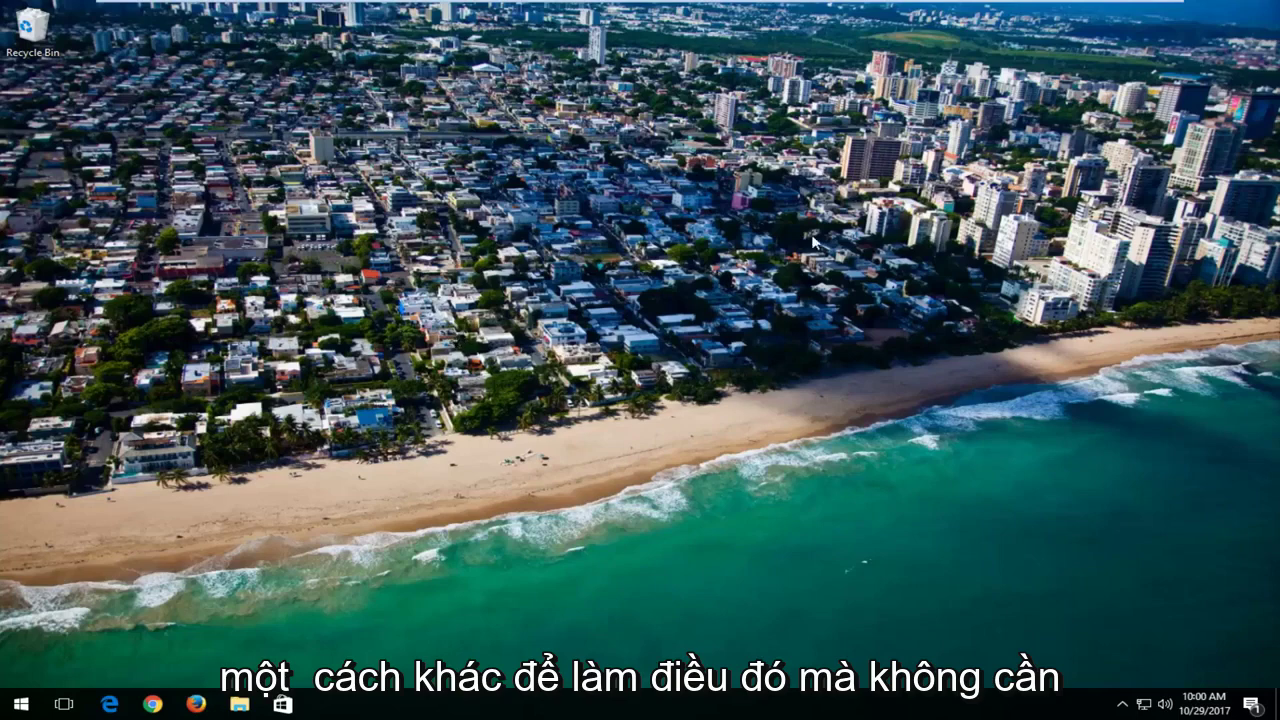
# - Restart Windows from the Start menu power options into the recovery screen
pyautogui.click(20, 704)
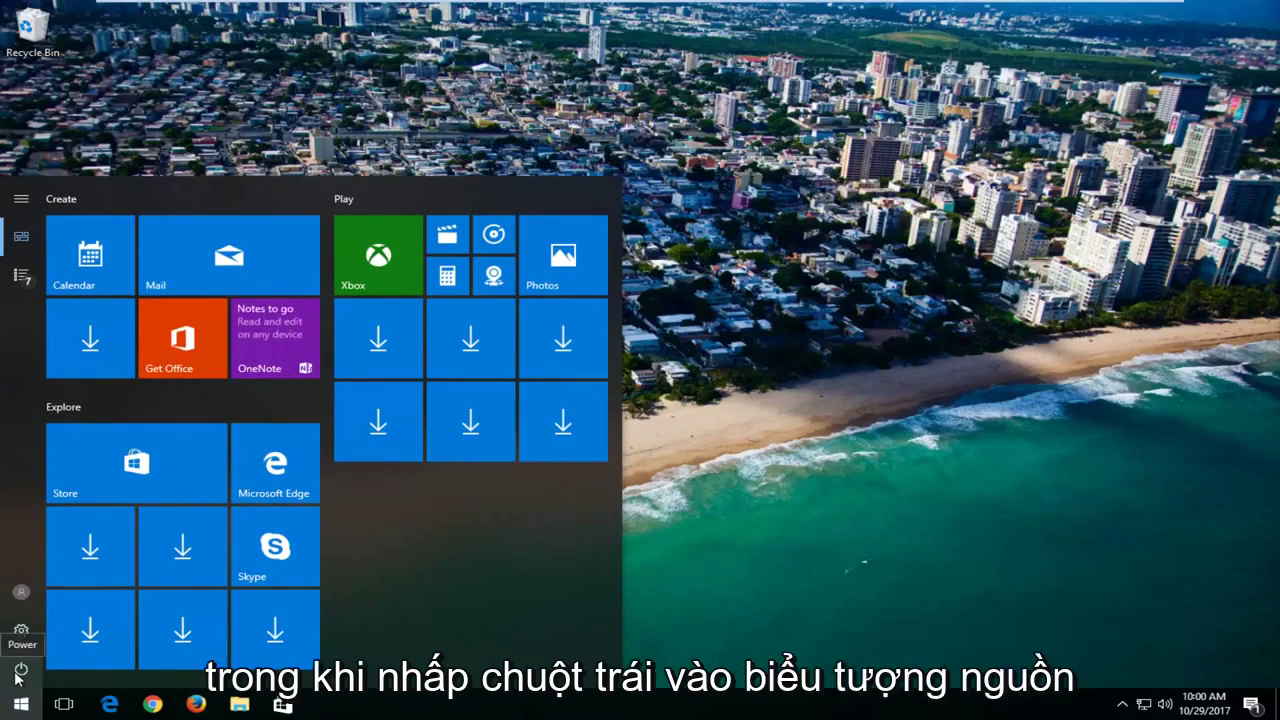
pyautogui.click(20, 670)
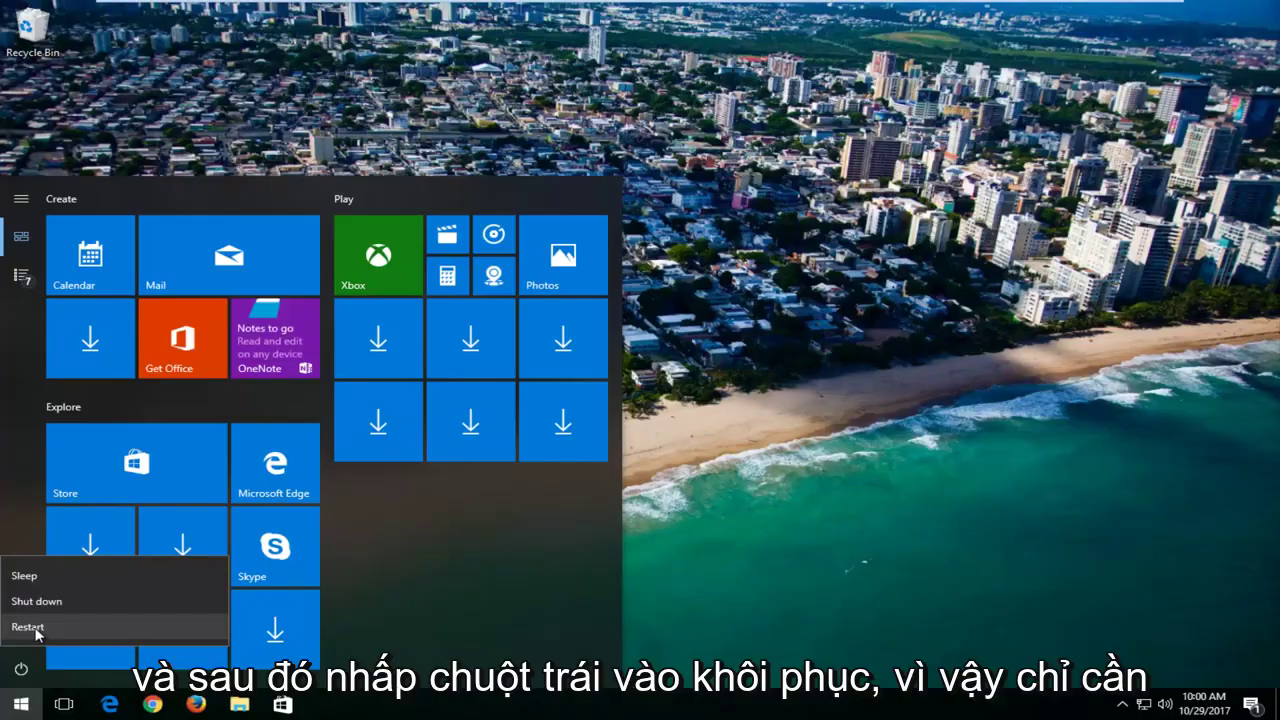
pyautogui.click(38, 630)
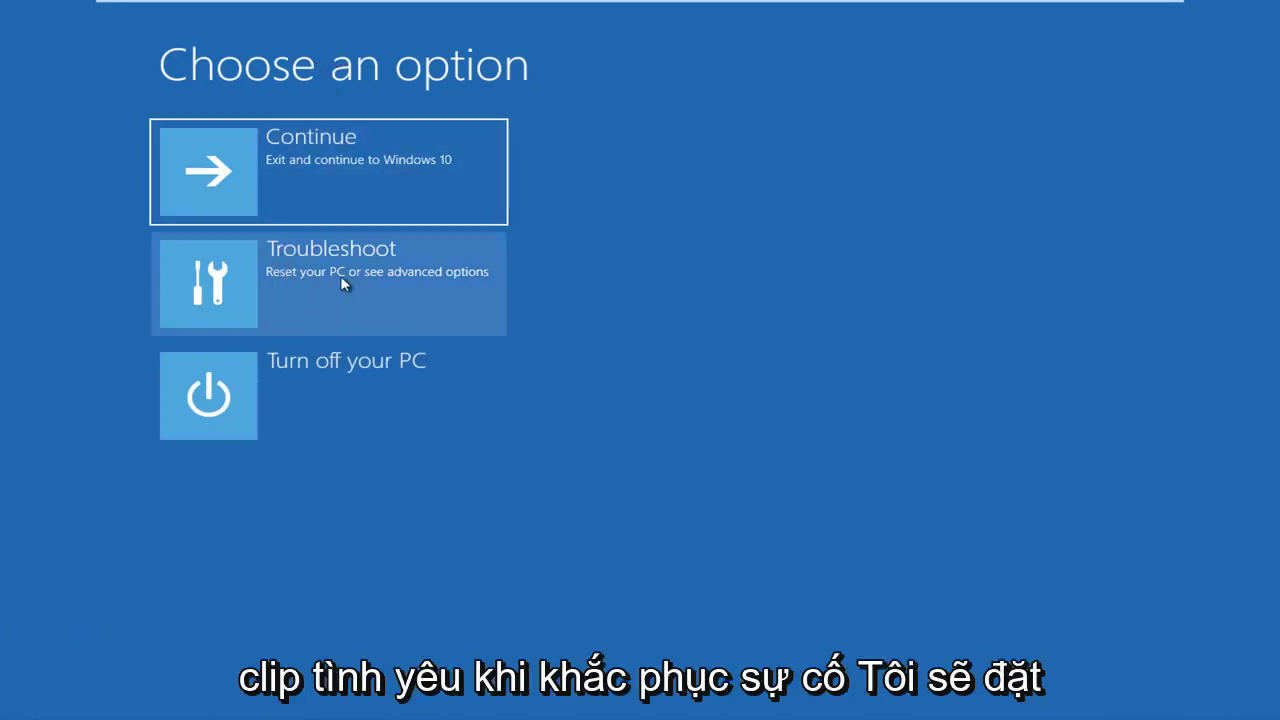
# - Go through Troubleshoot to the Advanced options recovery screen
pyautogui.click(305, 278)
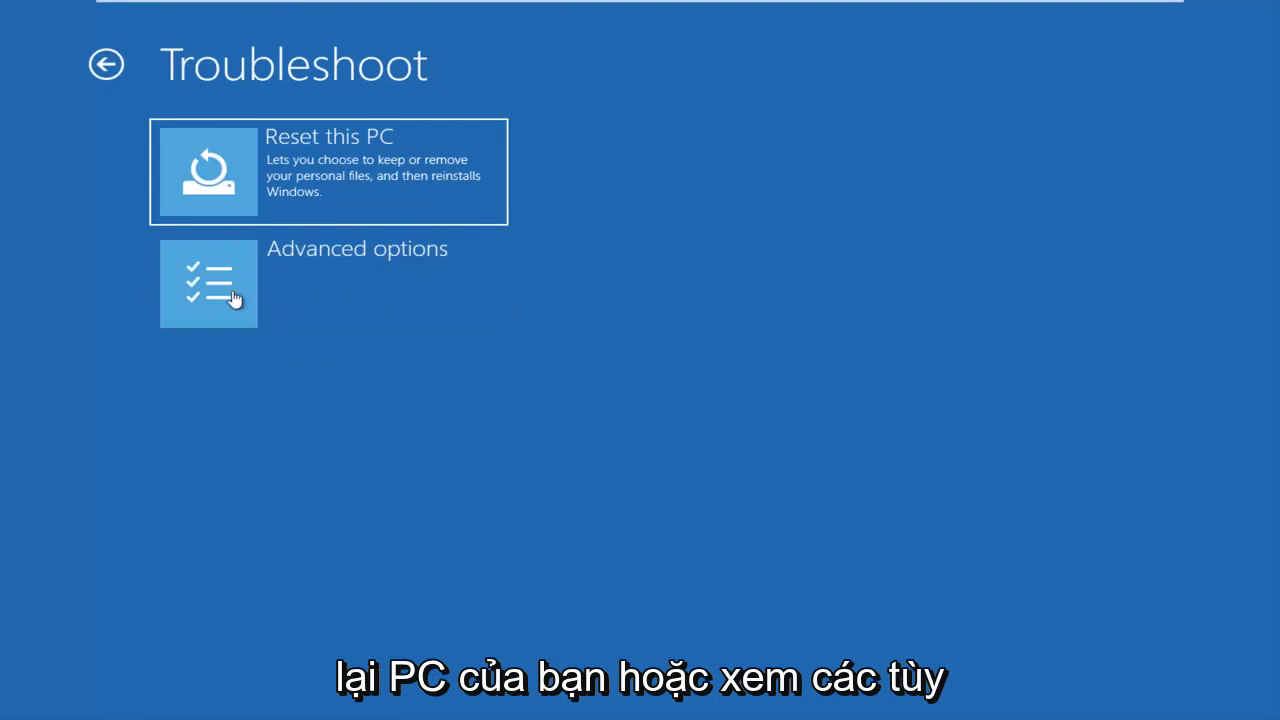
pyautogui.click(300, 287)
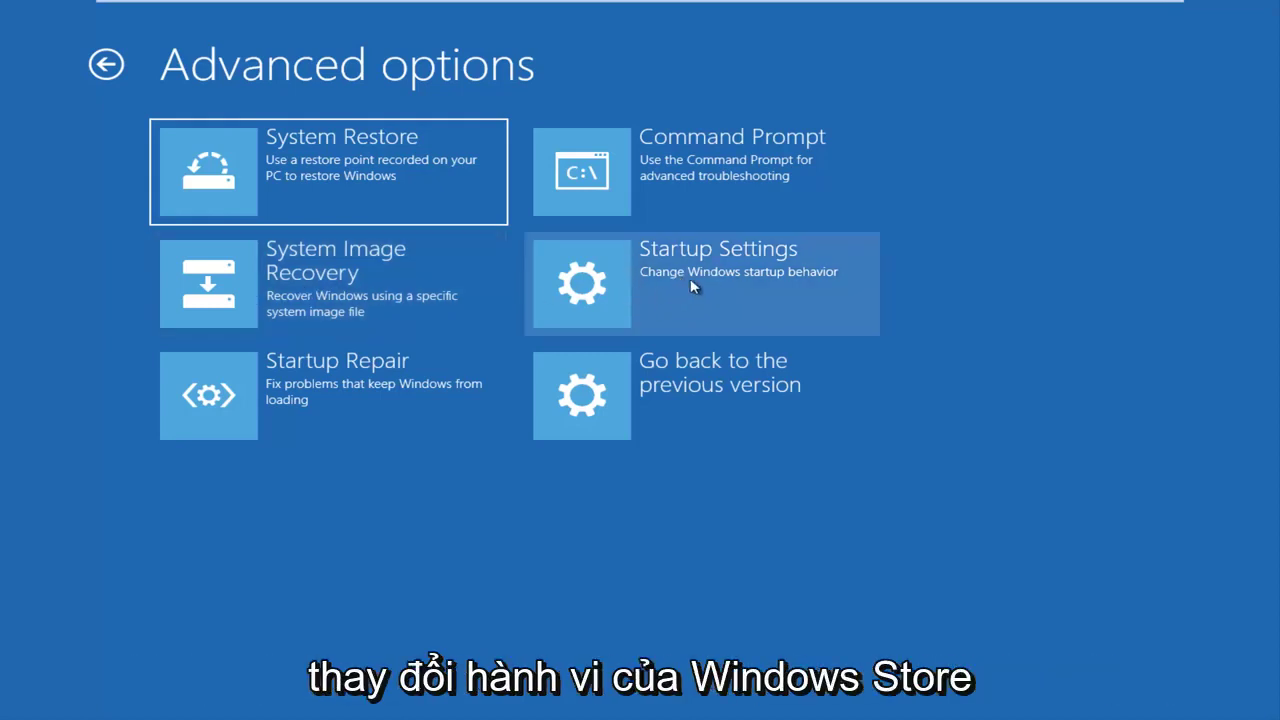
# - Open Startup Settings and choose F5, Enable Safe Mode with Networking
pyautogui.click(645, 272)
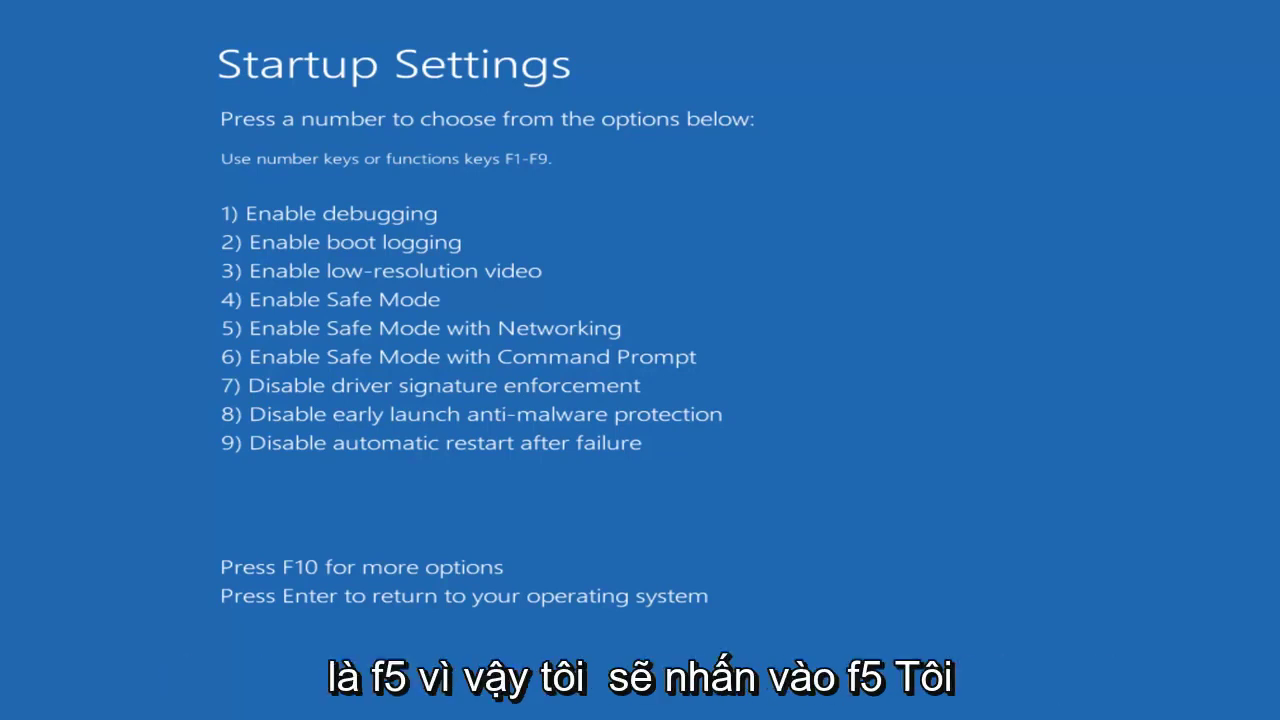
pyautogui.press('F5')
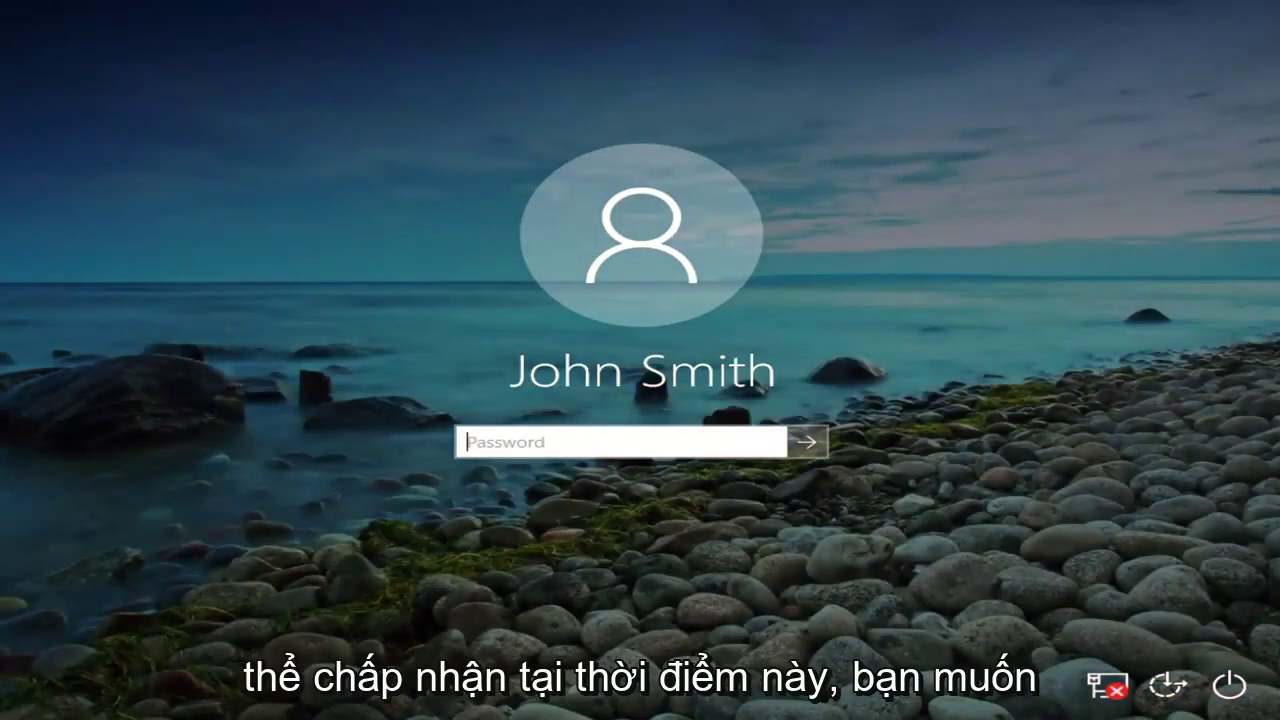
pyautogui.write('12')
pyautogui.press('BackSpace')
pyautogui.press('BackSpace')
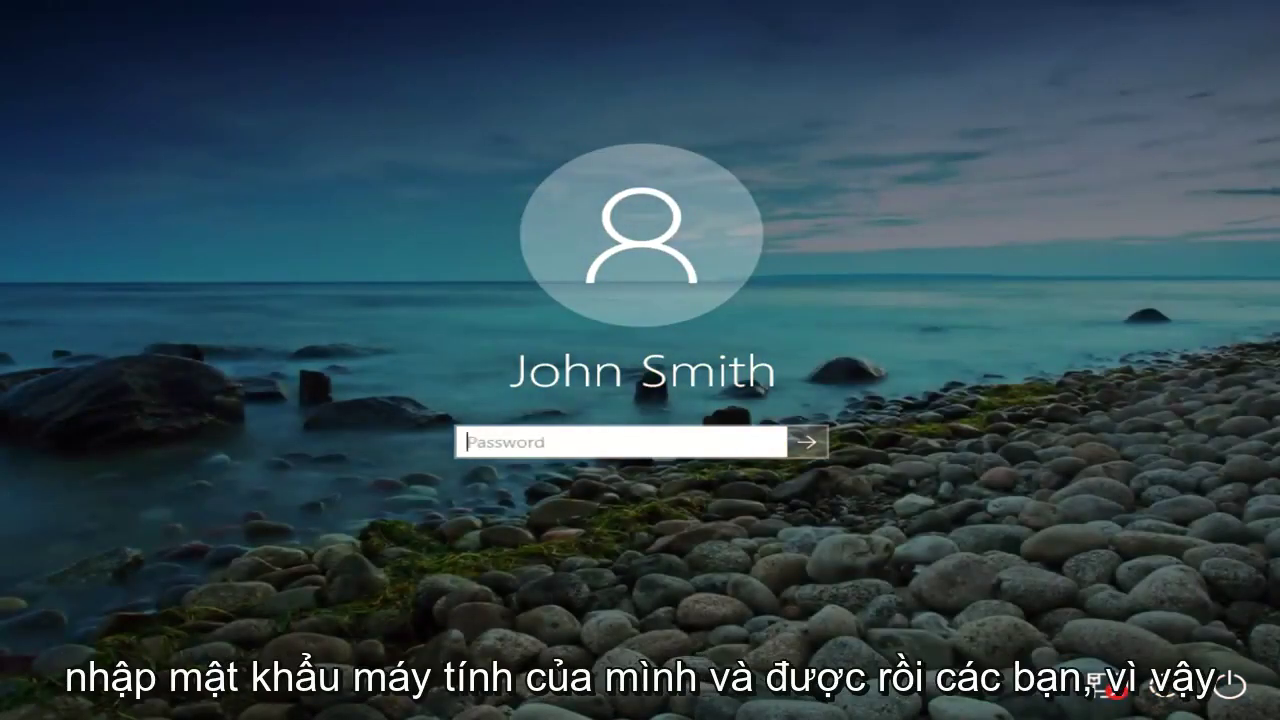
pyautogui.press('Return')
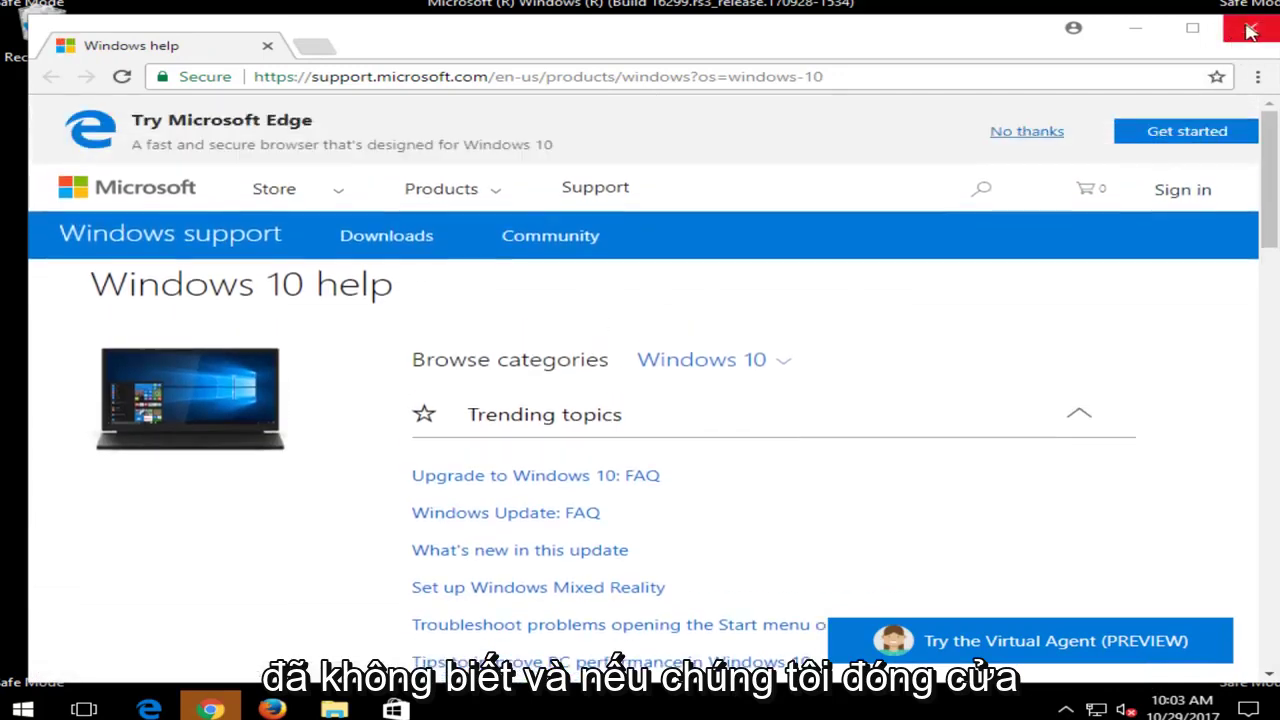
# - Close the Chrome window showing the Windows 10 help page
pyautogui.click(1251, 30)
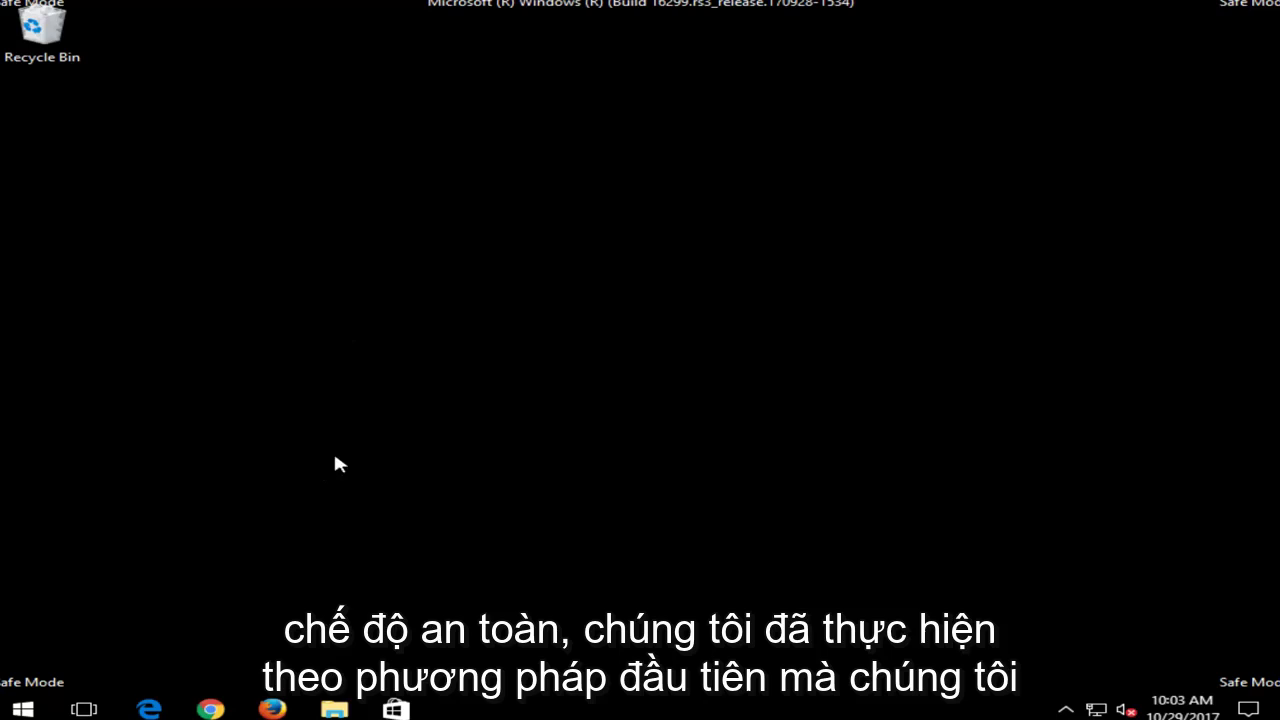
# - Uncheck Safe boot in System Configuration, apply, and exit without restarting
pyautogui.click(22, 708)
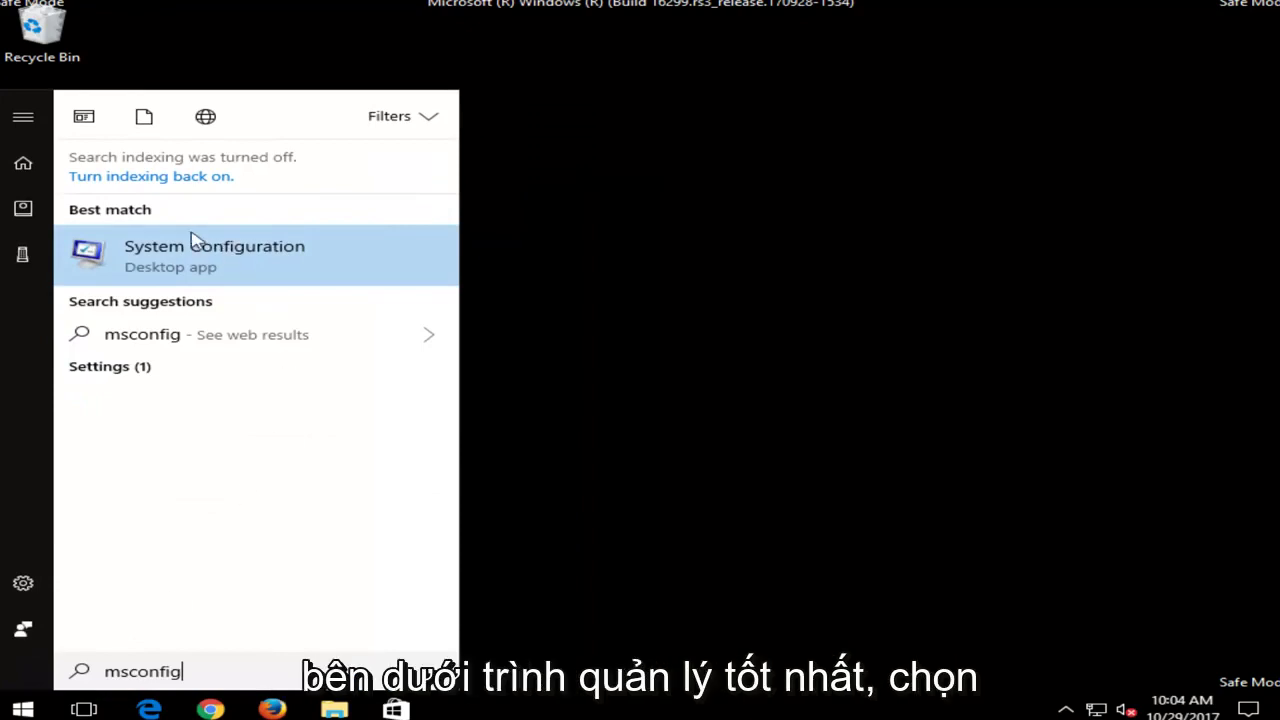
pyautogui.click(164, 255)
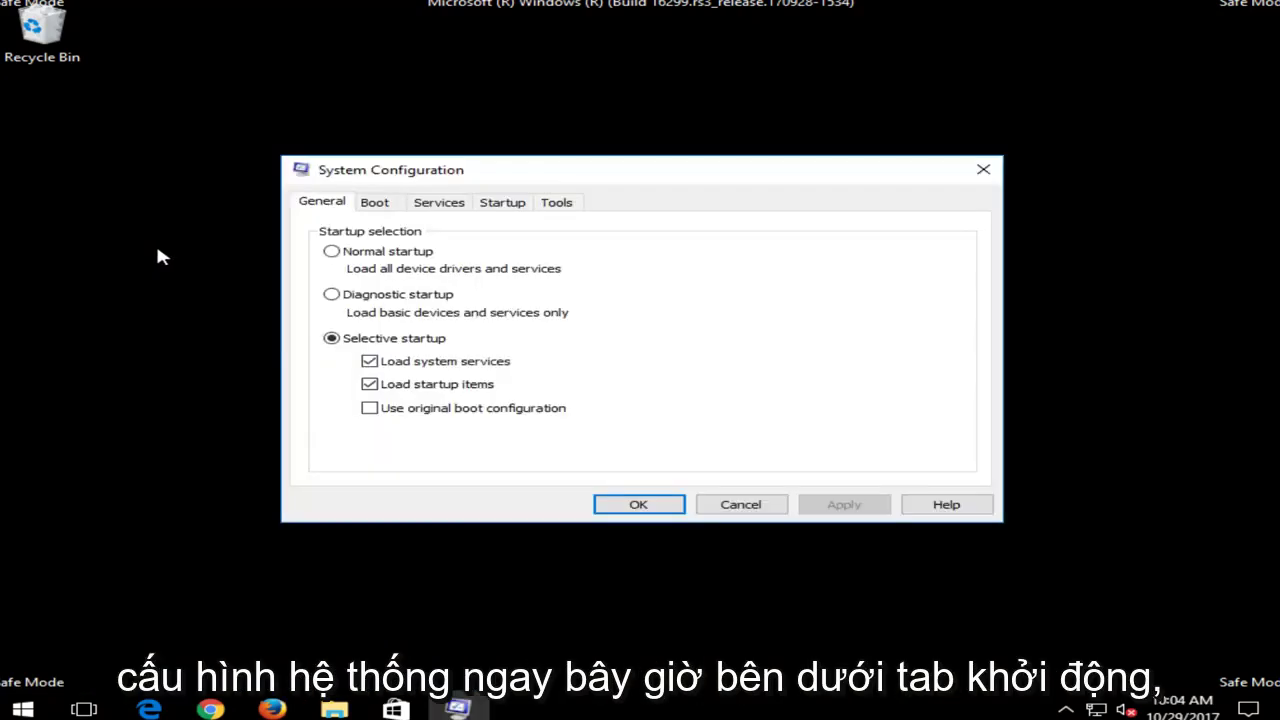
pyautogui.click(375, 203)
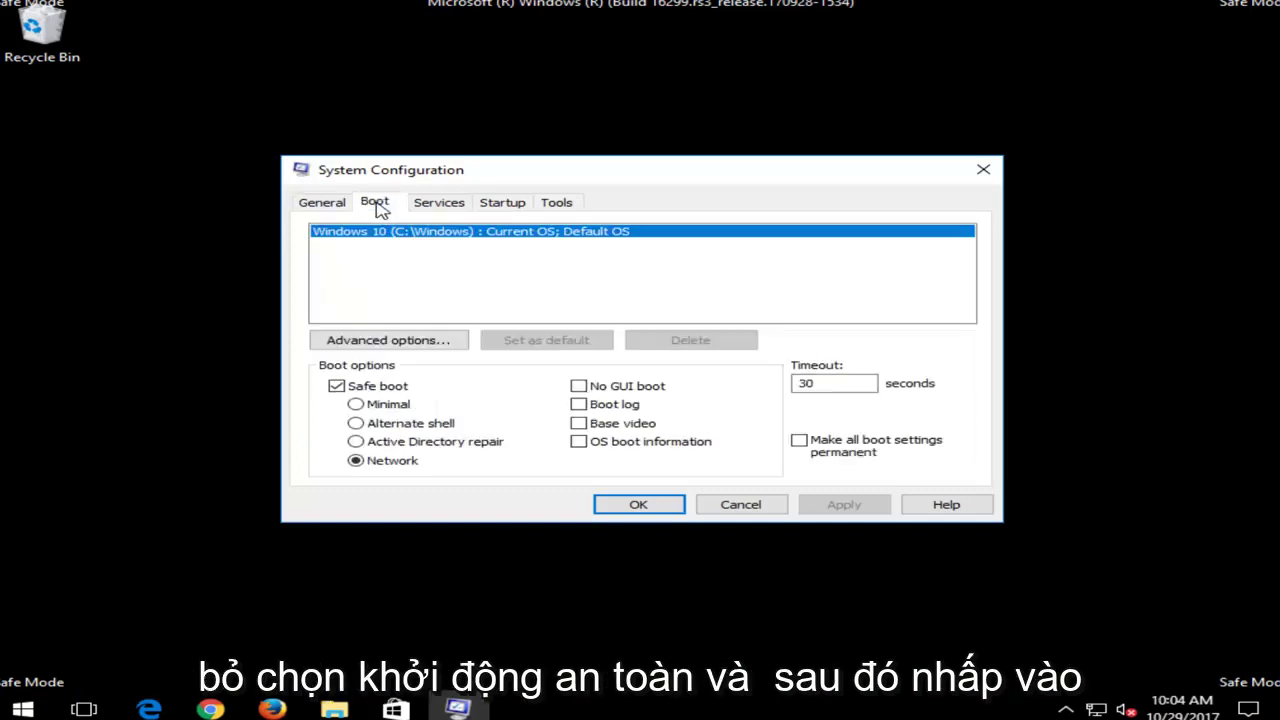
pyautogui.click(338, 387)
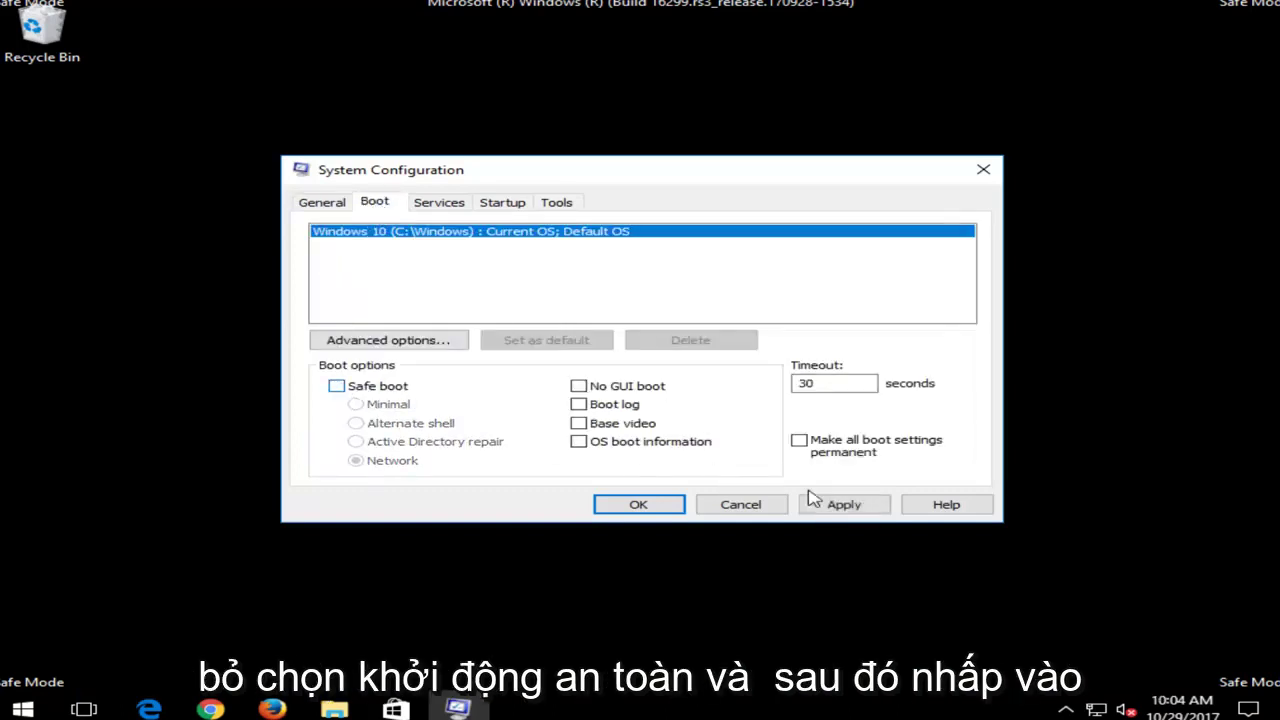
pyautogui.click(812, 504)
pyautogui.click(664, 502)
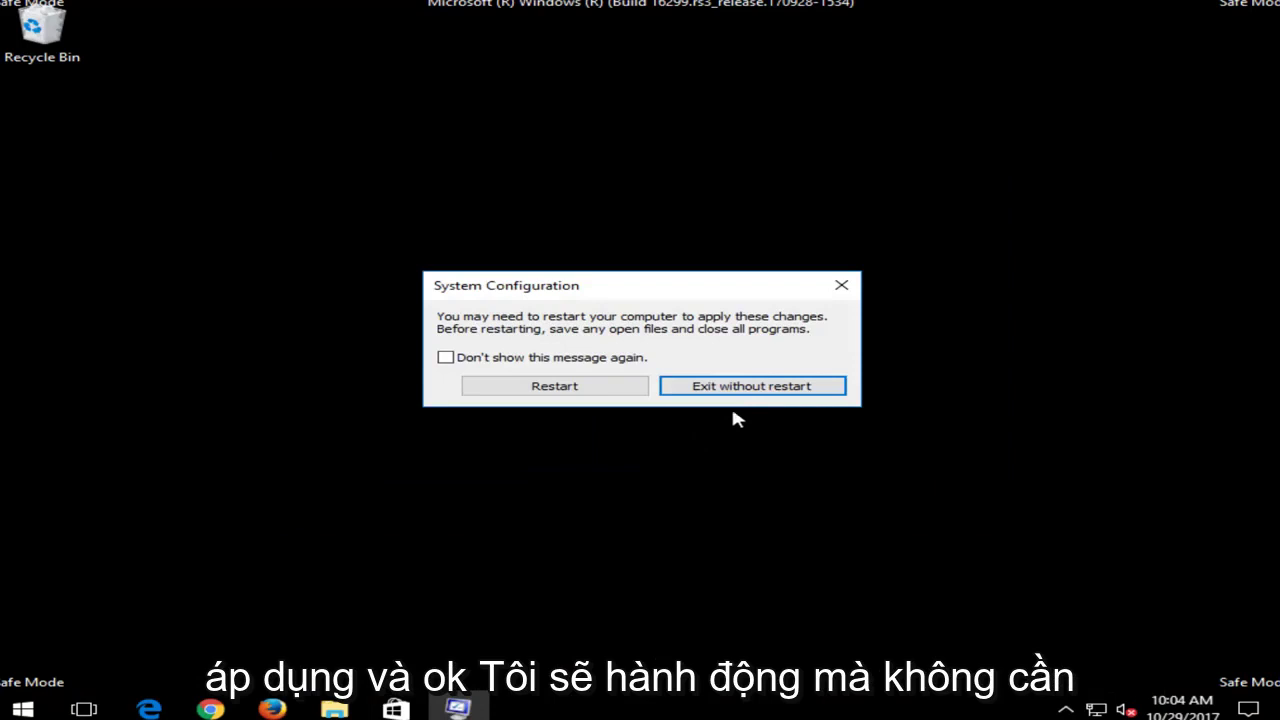
pyautogui.click(750, 384)
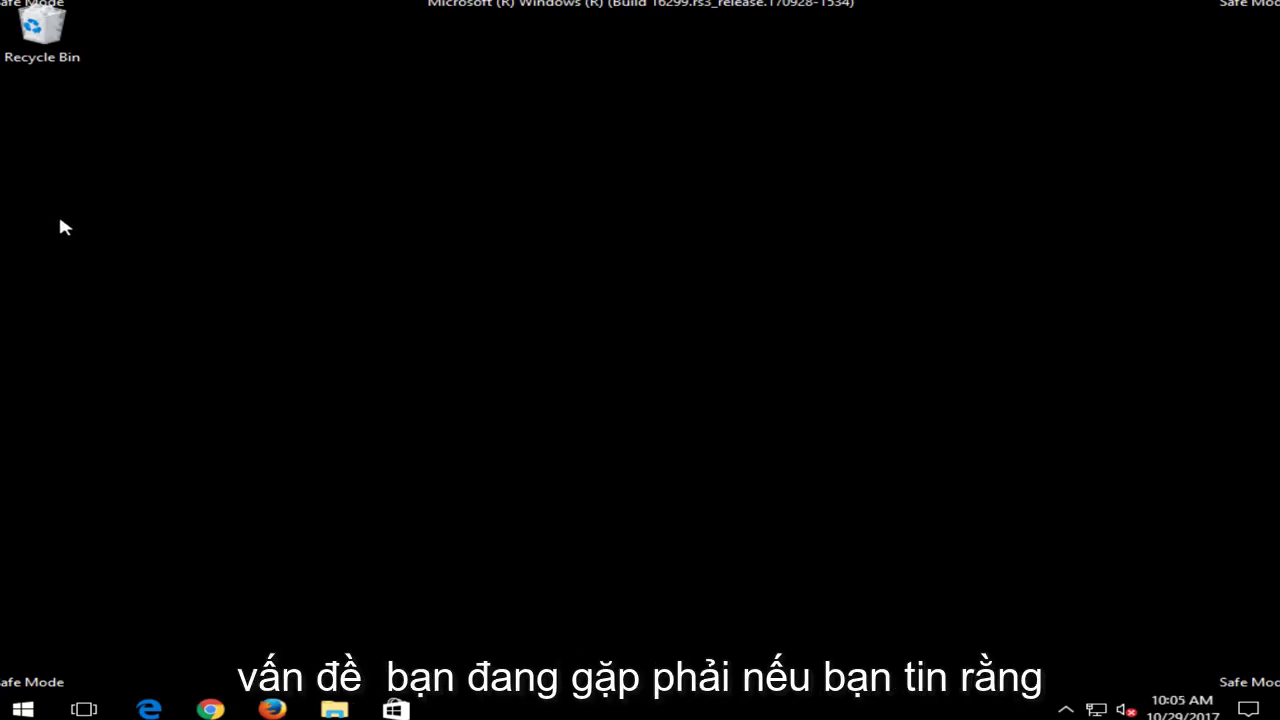
# - Search Start for 'Add or remove programs' and open that Settings page
pyautogui.click(30, 706)
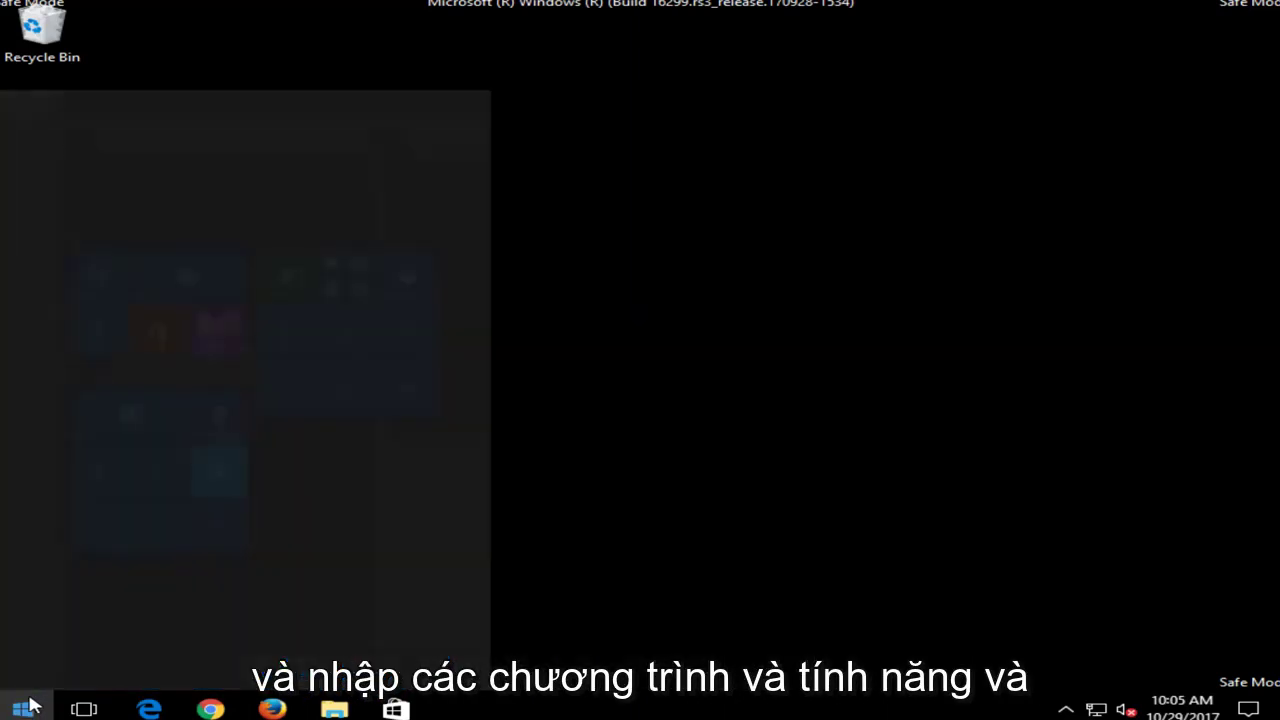
pyautogui.write('propgr')
pyautogui.press('BackSpace')
pyautogui.press('BackSpace')
pyautogui.press('BackSpace')
pyautogui.write('gra')
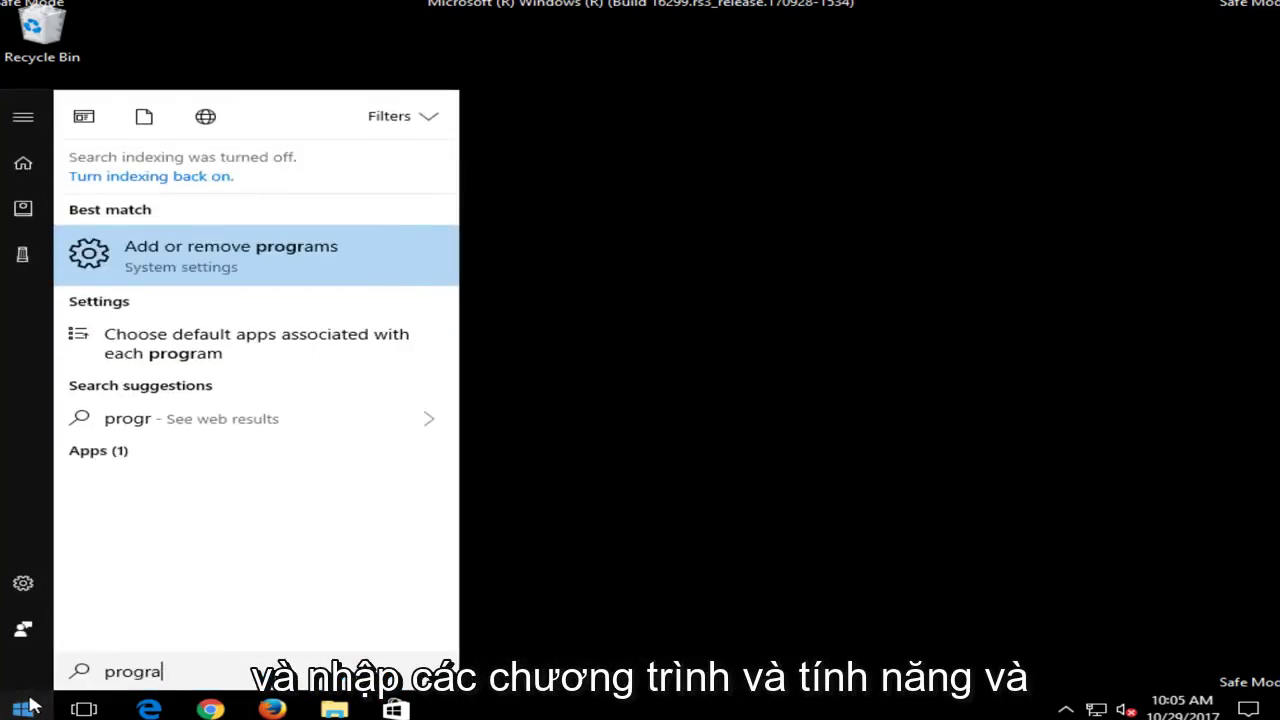
pyautogui.write('ms and e')
pyautogui.press('BackSpace')
pyautogui.write('f')
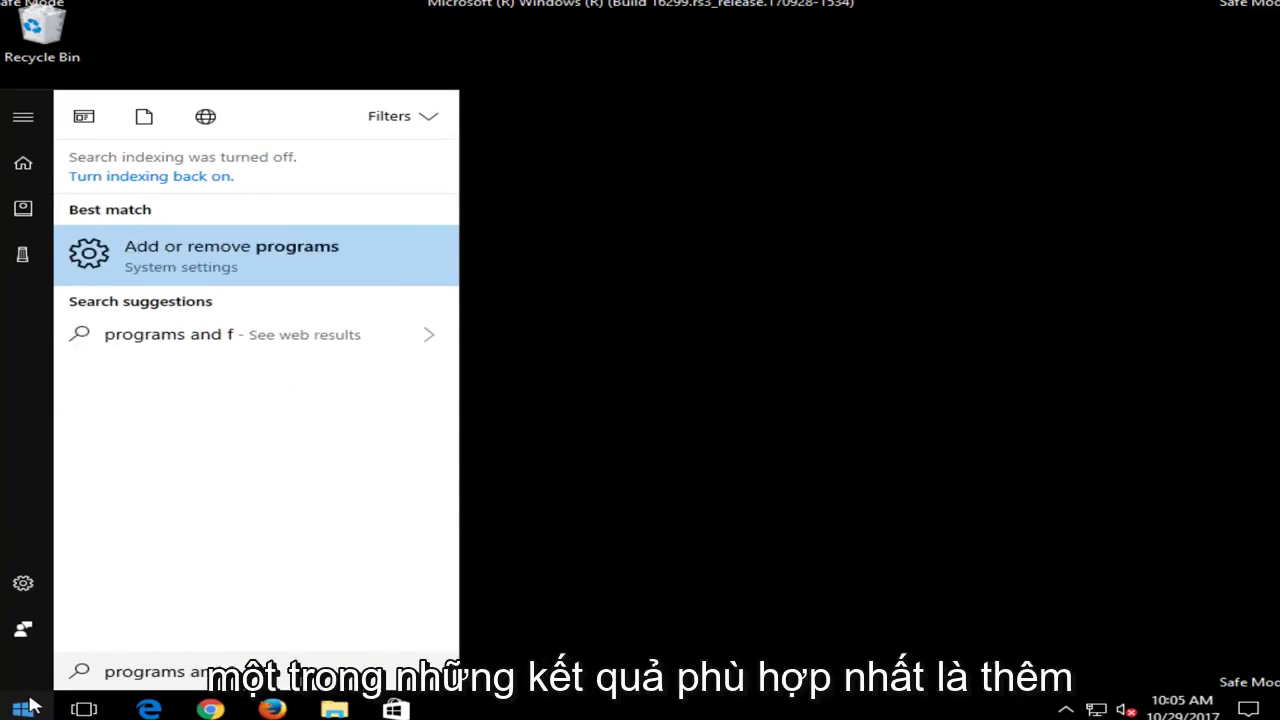
pyautogui.click(207, 252)
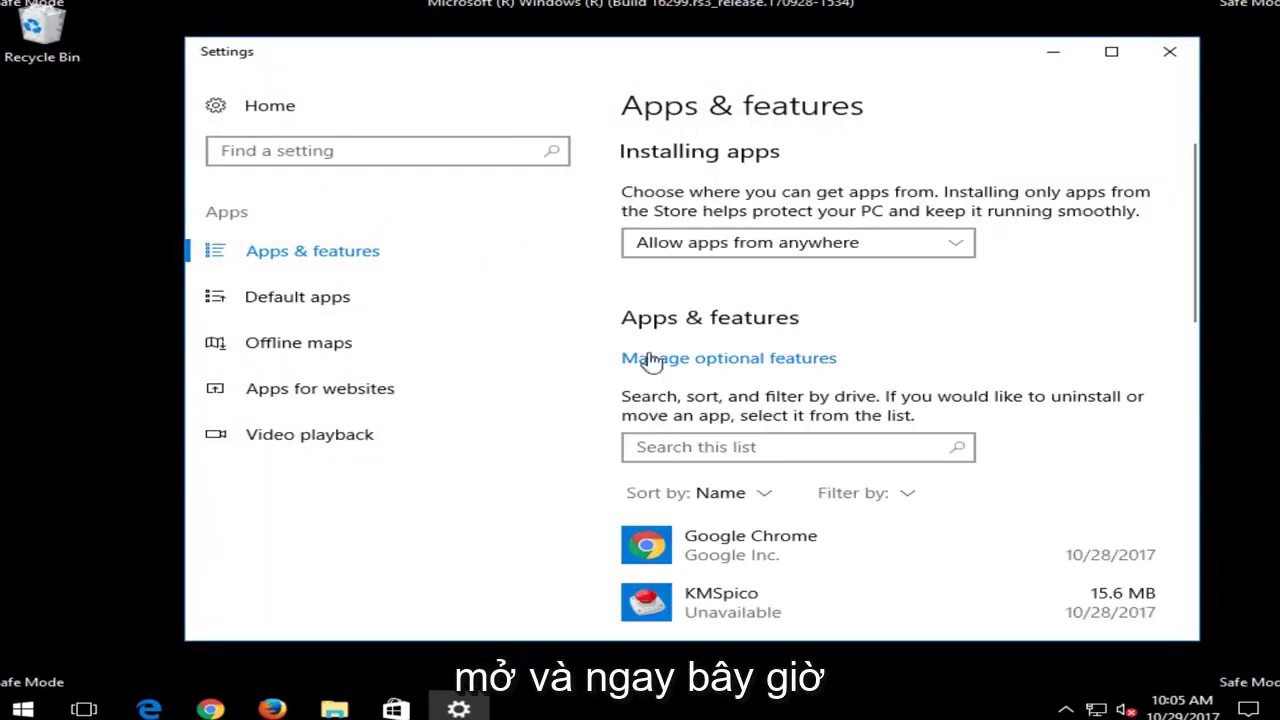
# - Find VMware Tools in Apps & features and expand it to show Uninstall
pyautogui.scroll(-2, 770, 440)
pyautogui.scroll(-10, 768, 440)
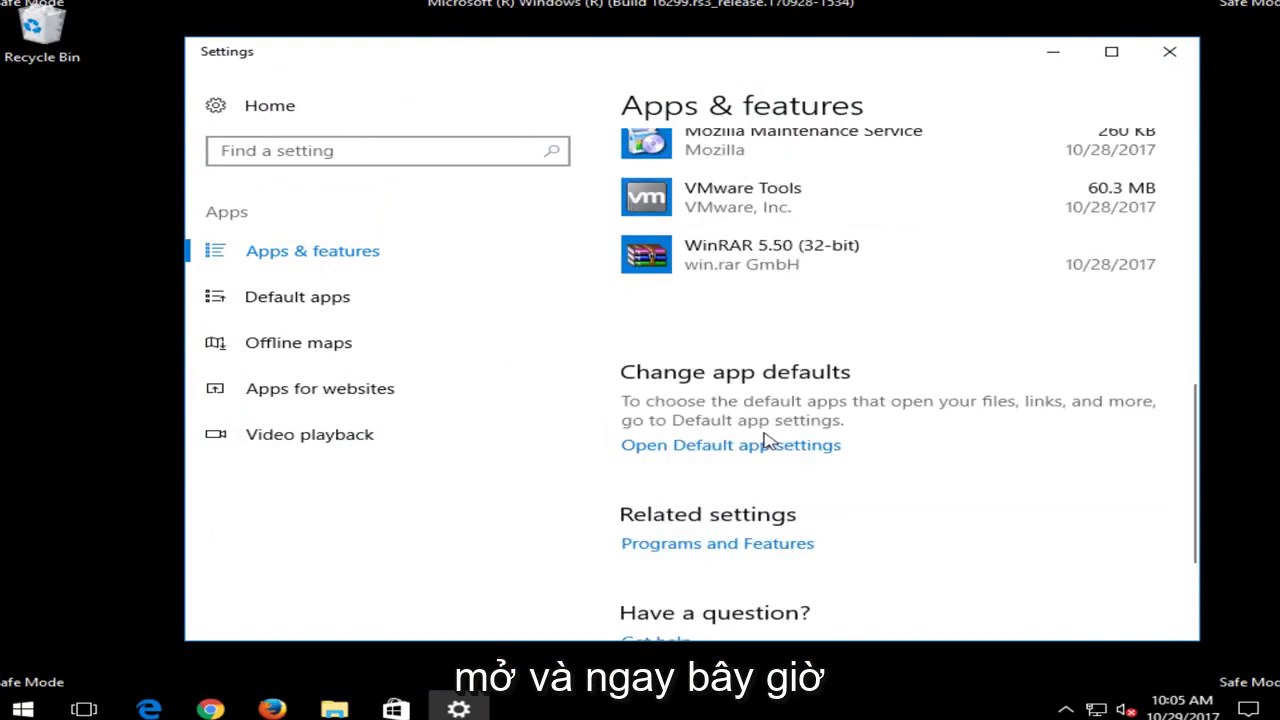
pyautogui.scroll(-2, 729, 205)
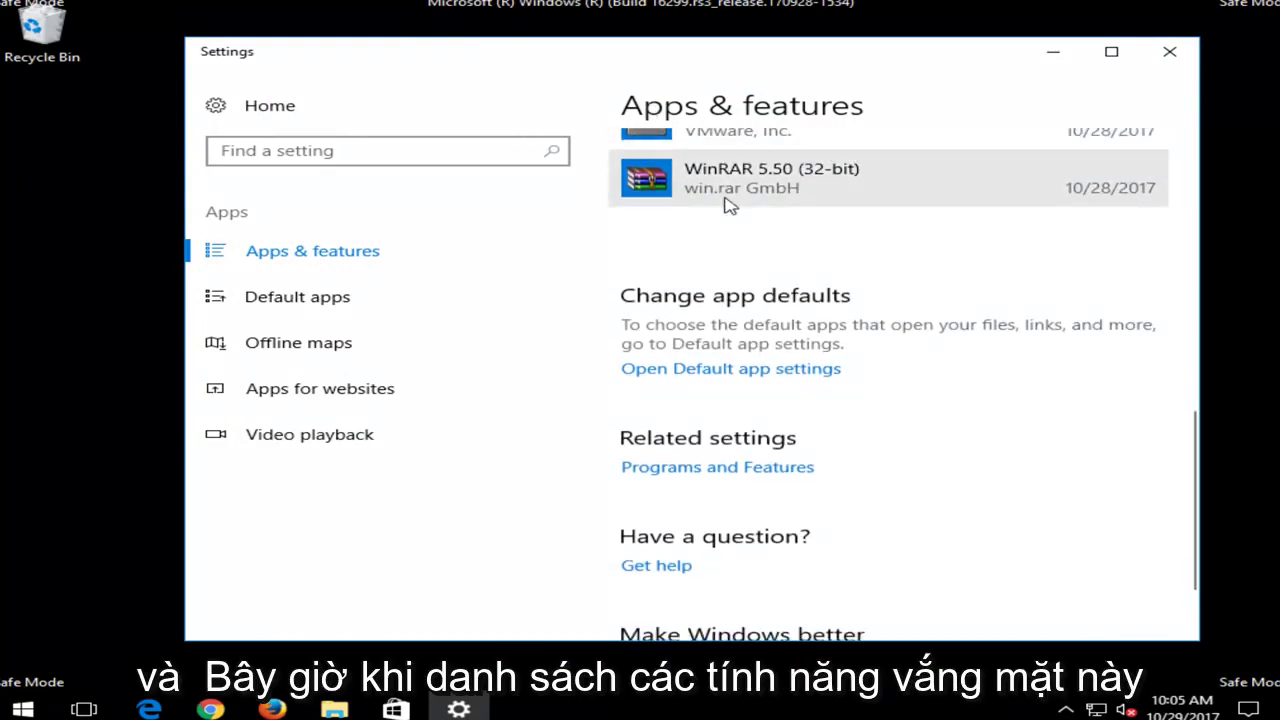
pyautogui.scroll(2, 729, 205)
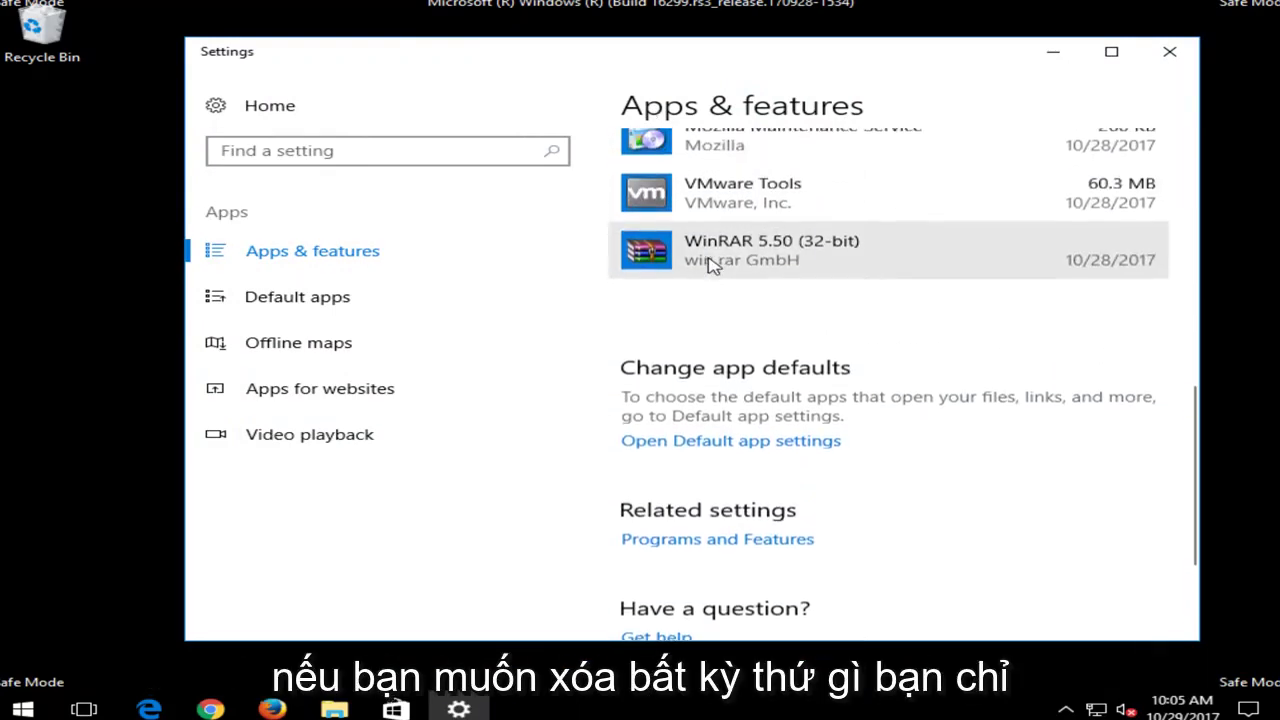
pyautogui.click(742, 207)
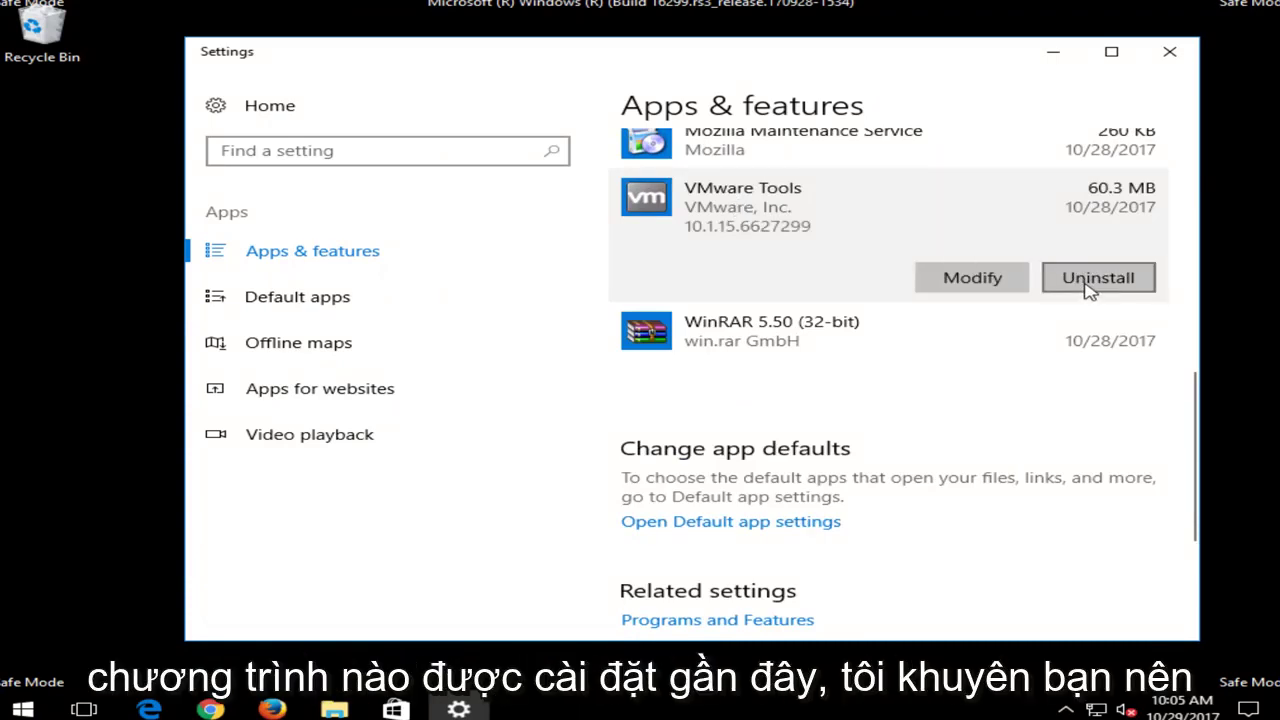
# - Close Settings, open the Recovery control panel, then launch and cancel System Restore
pyautogui.click(1188, 57)
pyautogui.click(22, 709)
pyautogui.write('reco')
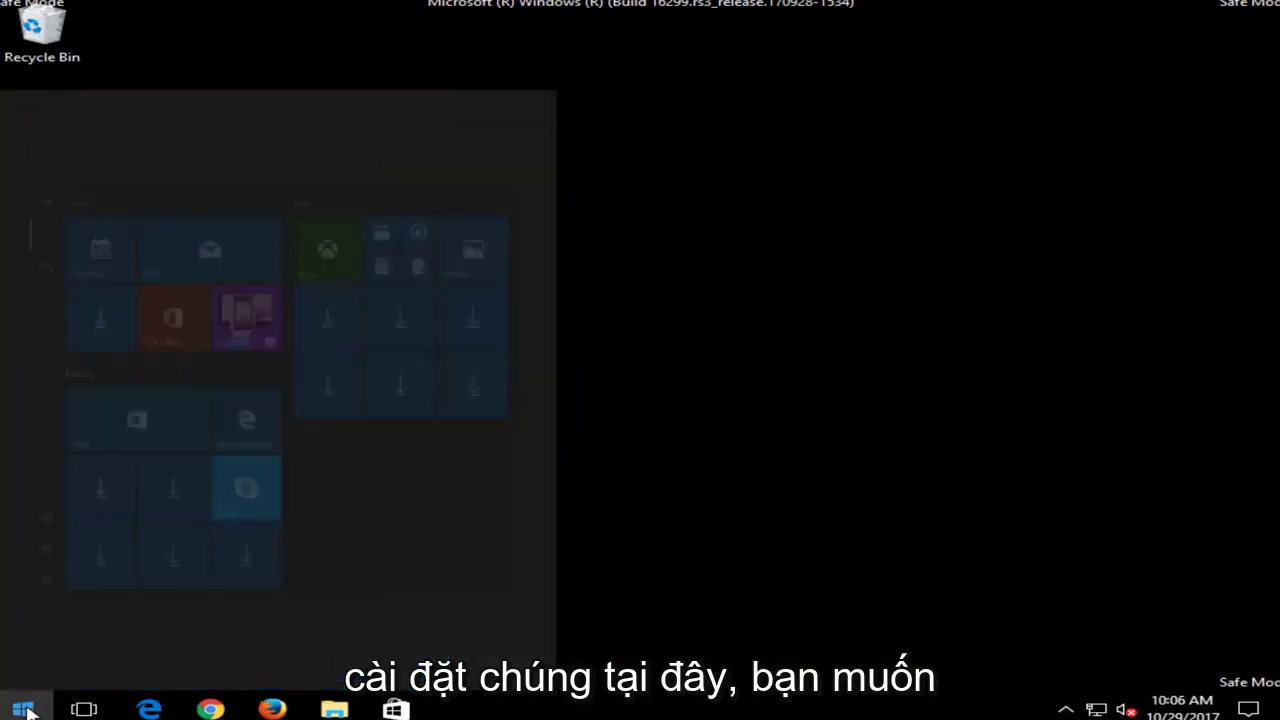
pyautogui.write('very')
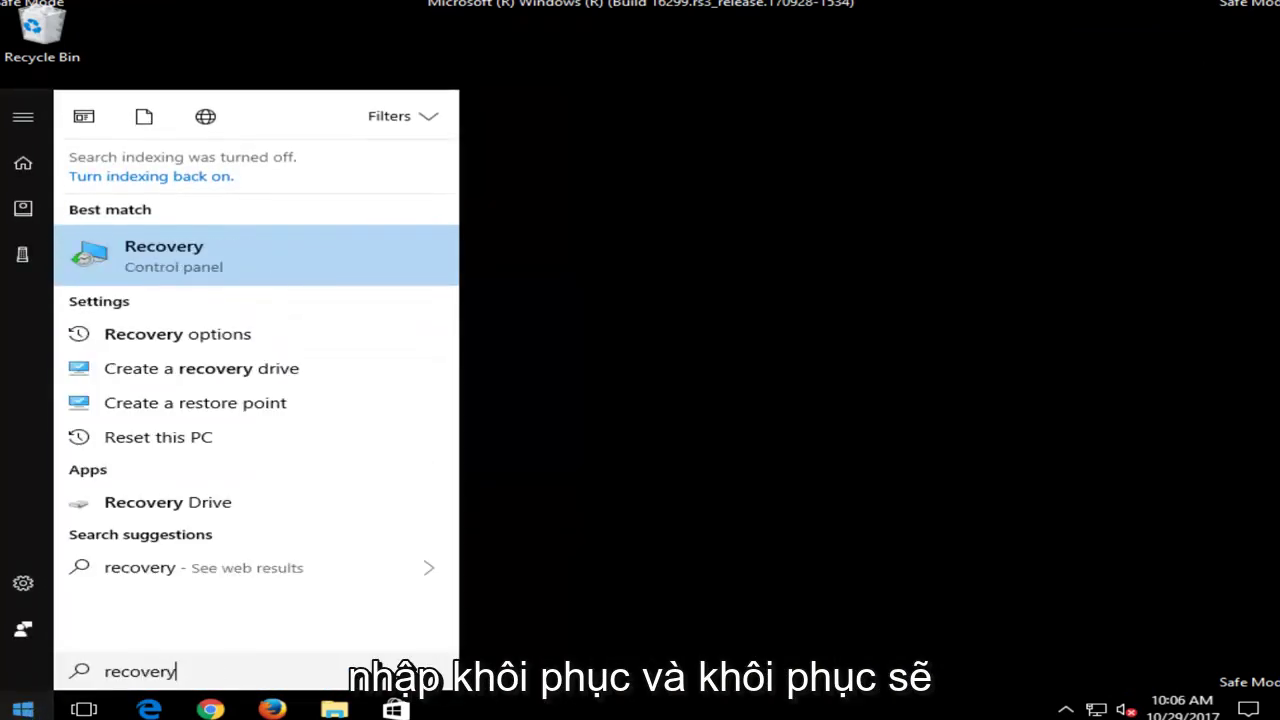
pyautogui.click(141, 265)
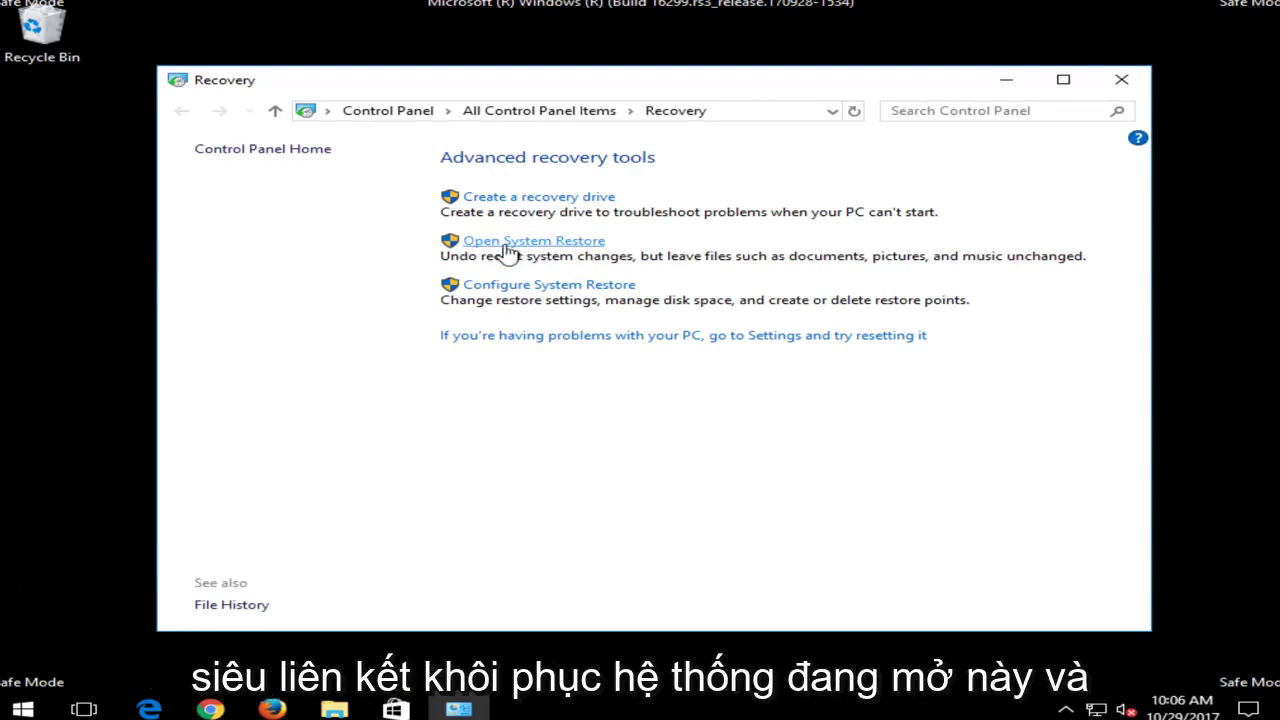
pyautogui.click(505, 242)
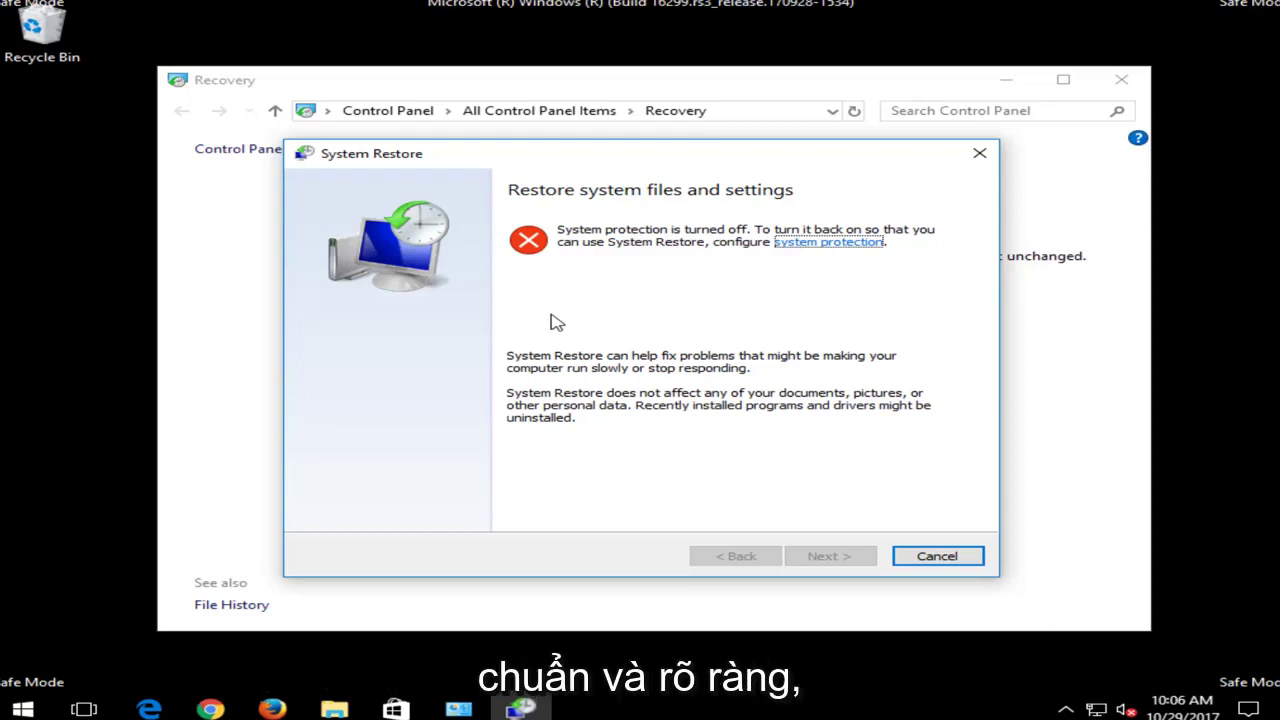
pyautogui.click(905, 556)
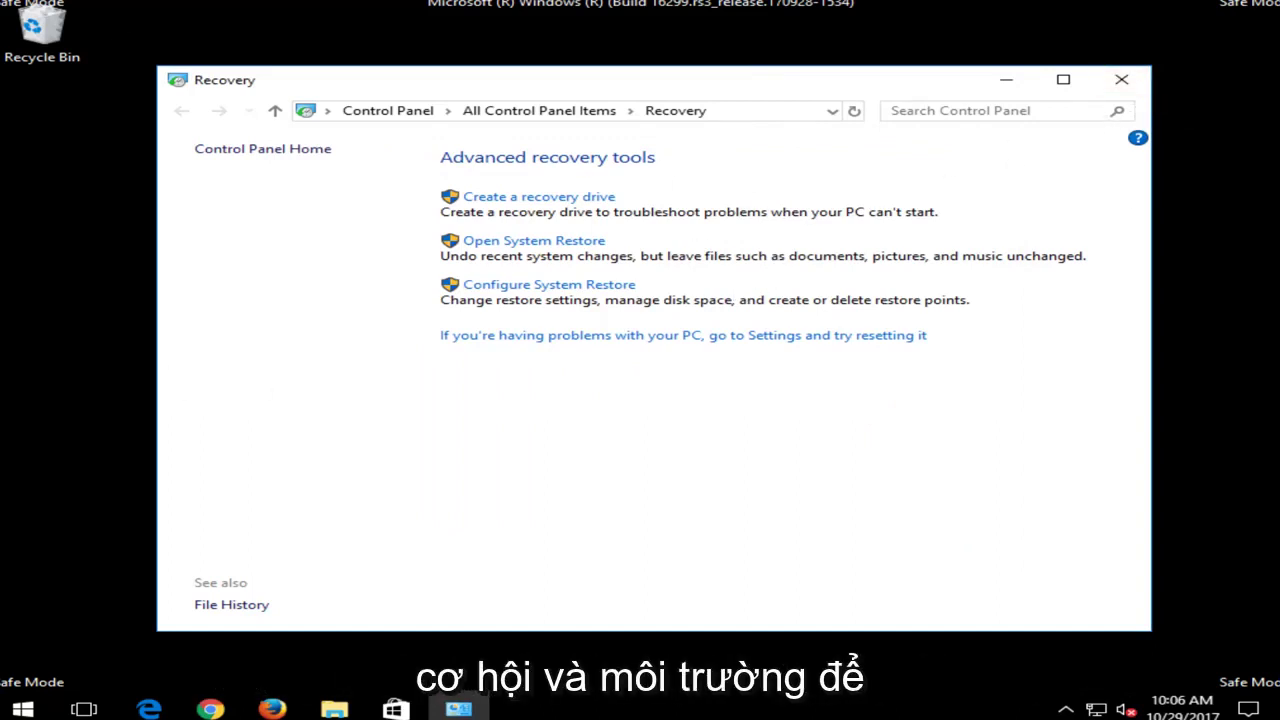
pyautogui.click(1121, 79)
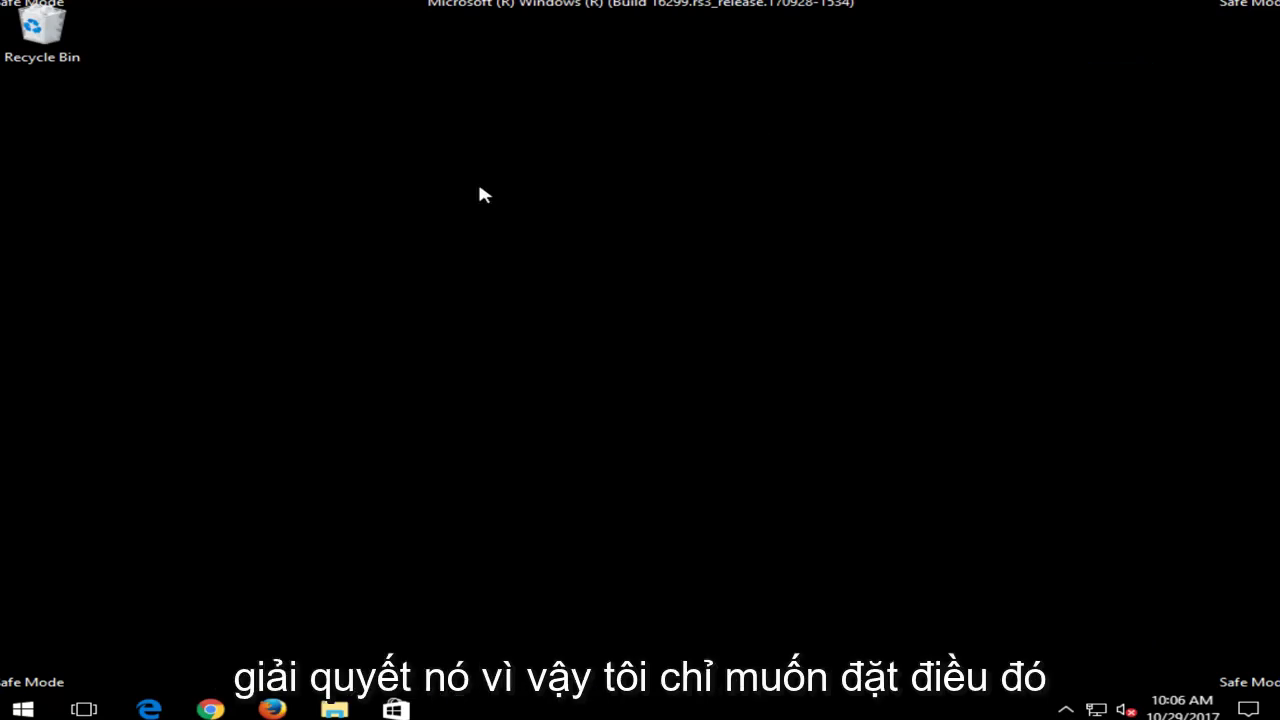